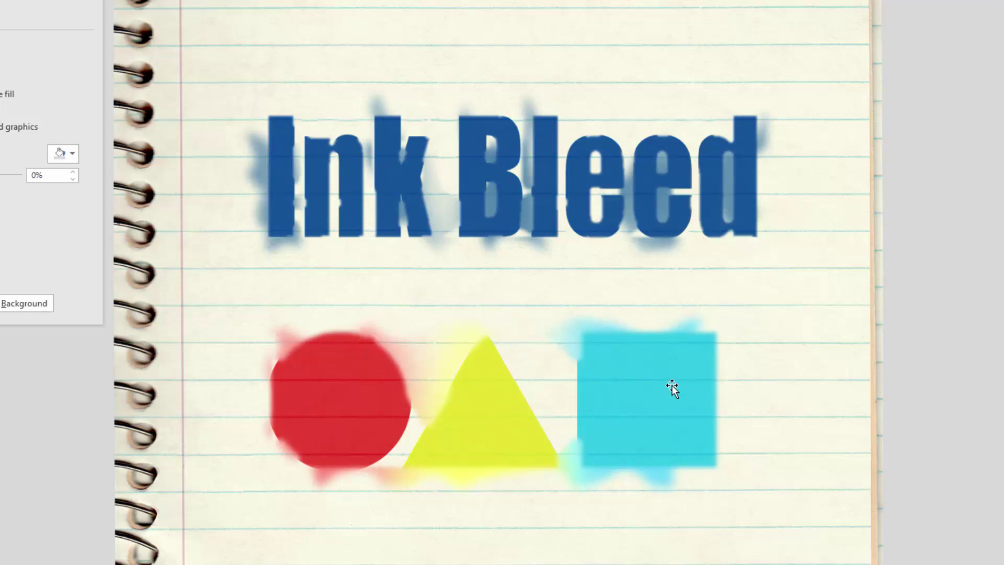
Shift the Offset X of the Ink Bleed text picture's tiled fill up and back down, to about 215 pt.
{"action": "left_click", "coordinate": [473, 149]}
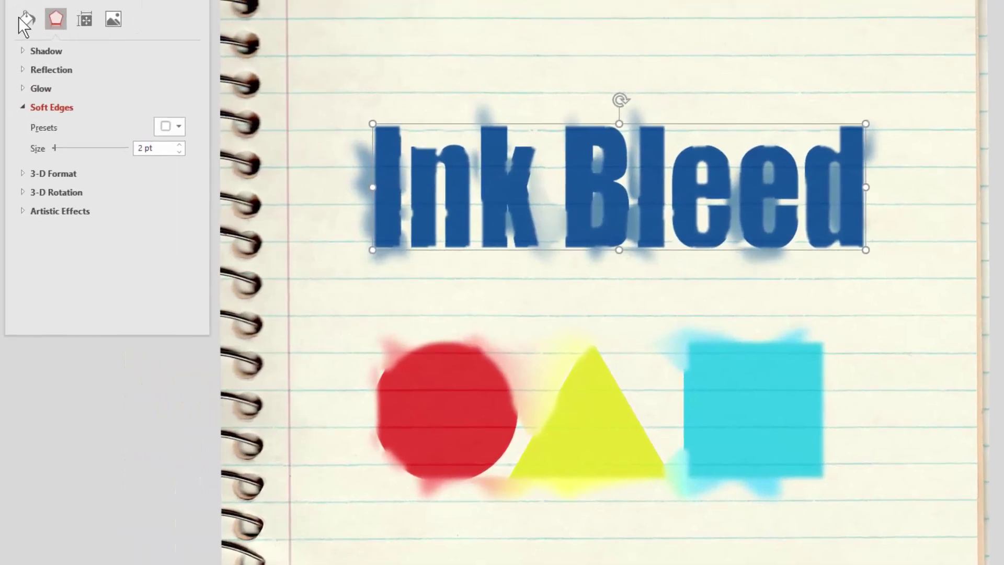
{"action": "left_click", "coordinate": [26, 19]}
{"action": "left_click", "coordinate": [179, 272]}
{"action": "left_click", "coordinate": [179, 272]}
{"action": "left_click", "coordinate": [180, 273]}
{"action": "left_click", "coordinate": [179, 273]}
{"action": "left_click", "coordinate": [180, 272]}
{"action": "left_click", "coordinate": [179, 273]}
{"action": "left_click", "coordinate": [179, 272]}
{"action": "left_click", "coordinate": [179, 279]}
{"action": "left_click", "coordinate": [179, 278]}
{"action": "left_click", "coordinate": [179, 279]}
{"action": "left_click", "coordinate": [178, 278]}
{"action": "left_click", "coordinate": [179, 277]}
{"action": "left_click", "coordinate": [179, 278]}
{"action": "left_click", "coordinate": [179, 278]}
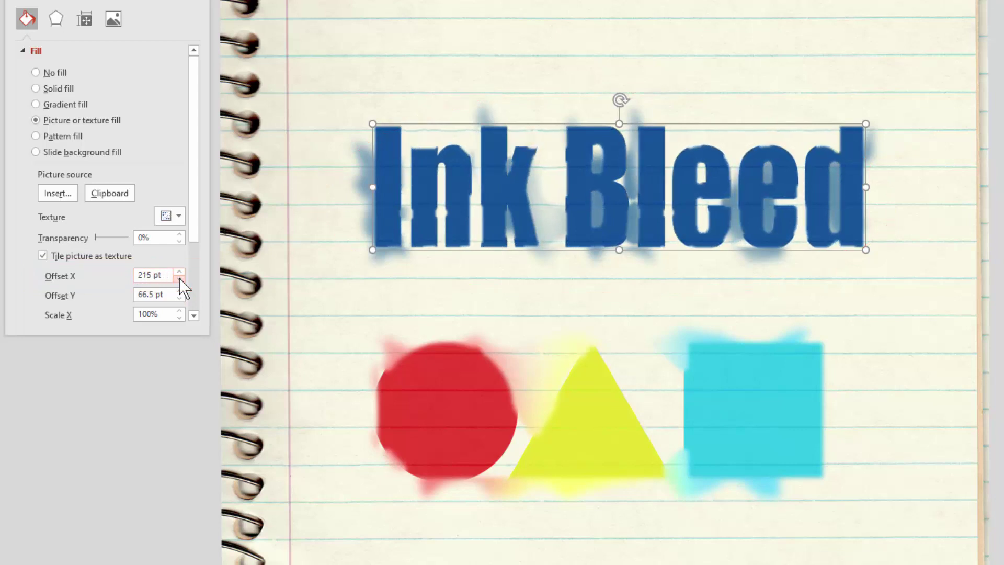
{"action": "left_click", "coordinate": [179, 278]}
Raise the Offset X of the three-shapes picture's tiled fill to 255.5 pt and lower it again to vary the bleed.
{"action": "left_click", "coordinate": [425, 428]}
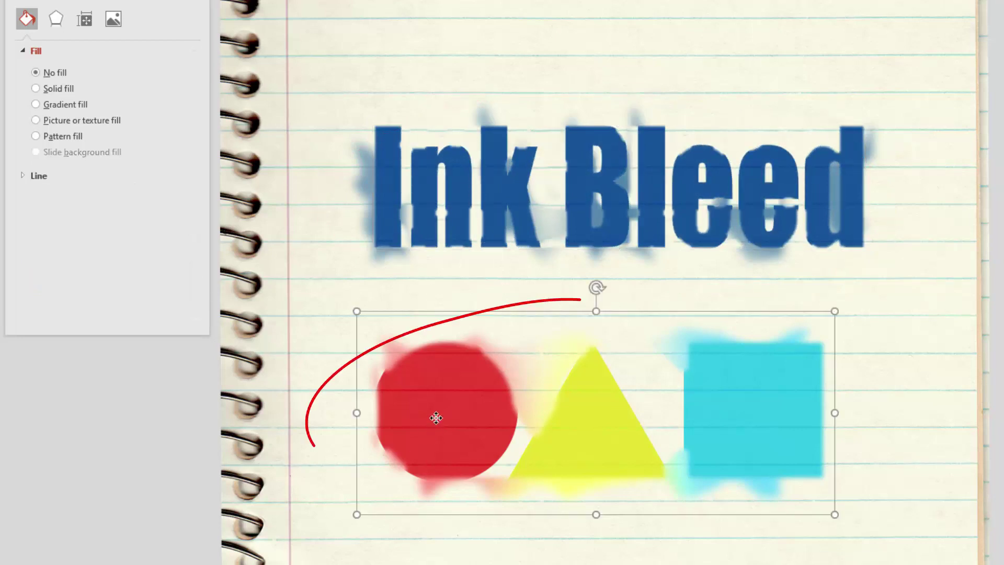
{"action": "left_click", "coordinate": [436, 417]}
{"action": "left_click", "coordinate": [180, 272]}
{"action": "left_click", "coordinate": [180, 272]}
{"action": "left_click", "coordinate": [179, 272]}
{"action": "left_click", "coordinate": [179, 272]}
{"action": "left_click", "coordinate": [179, 272]}
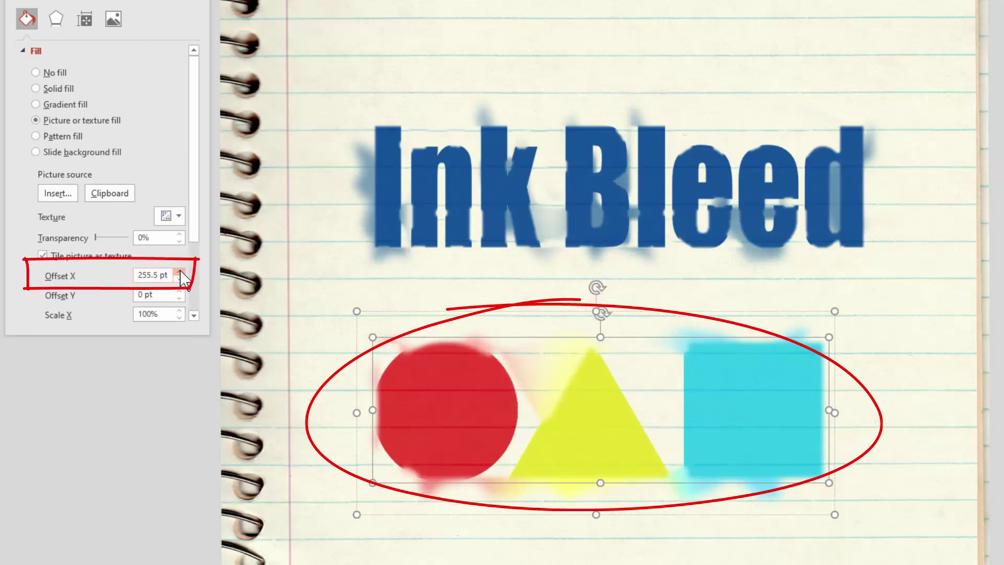
{"action": "left_click", "coordinate": [179, 278]}
{"action": "left_click", "coordinate": [180, 278]}
{"action": "left_click", "coordinate": [179, 278]}
{"action": "left_click", "coordinate": [179, 278]}
{"action": "left_click", "coordinate": [180, 278]}
{"action": "left_click", "coordinate": [179, 278]}
{"action": "left_click", "coordinate": [180, 278]}
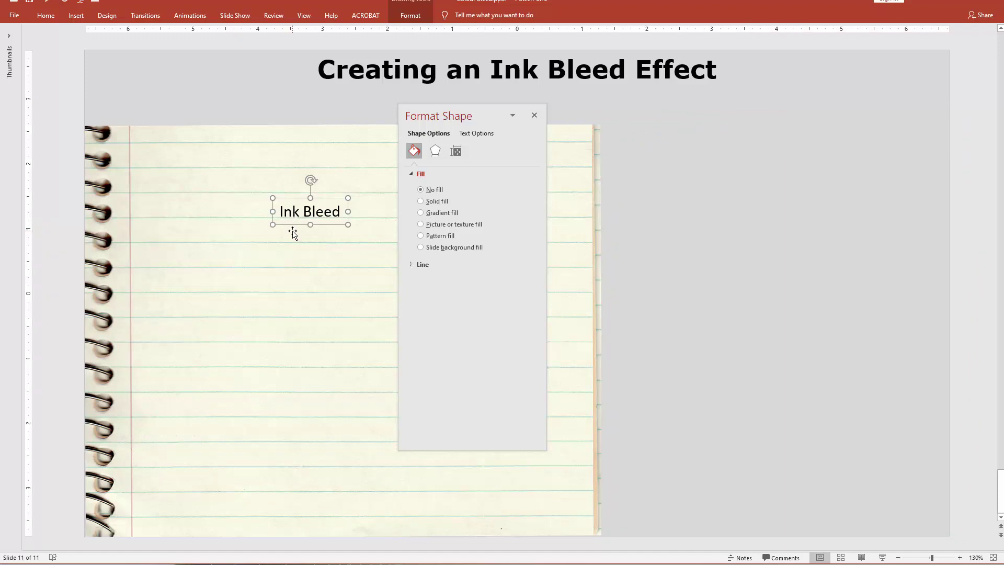
Apply the first Warp transform style to the Ink Bleed text on the notebook page.
{"action": "left_click", "coordinate": [416, 15]}
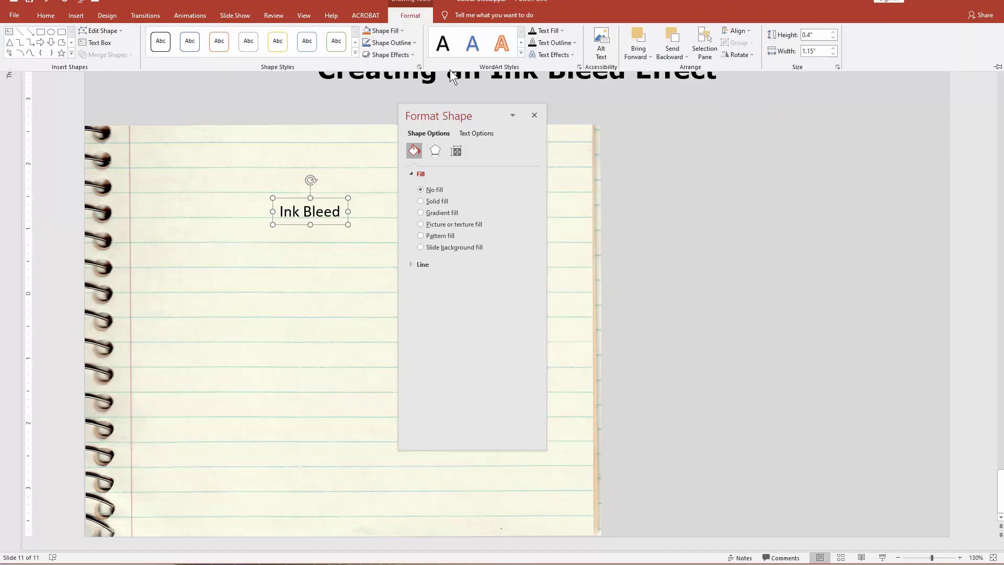
{"action": "left_click", "coordinate": [532, 55]}
{"action": "mouse_move", "coordinate": [541, 187]}
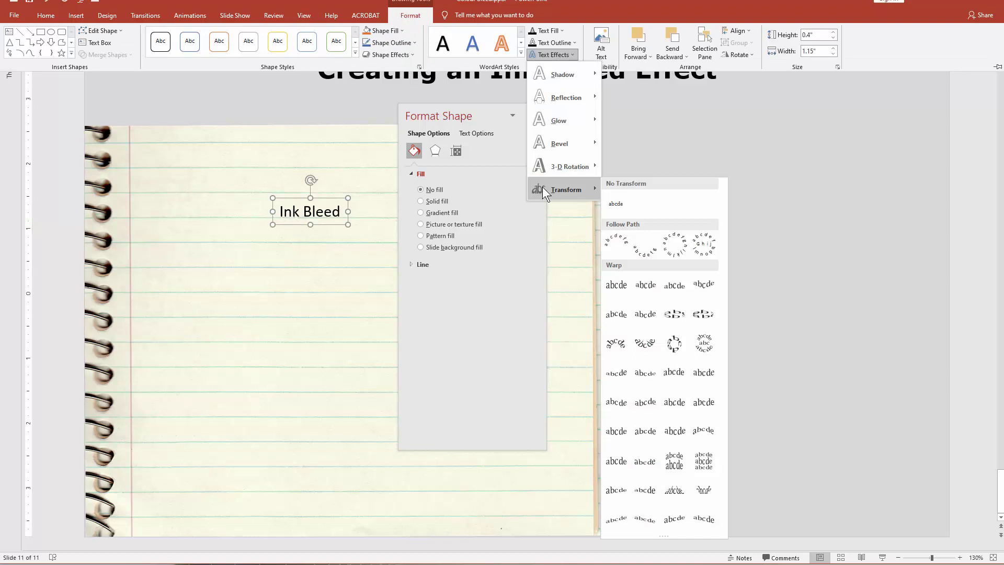
{"action": "left_click", "coordinate": [611, 286]}
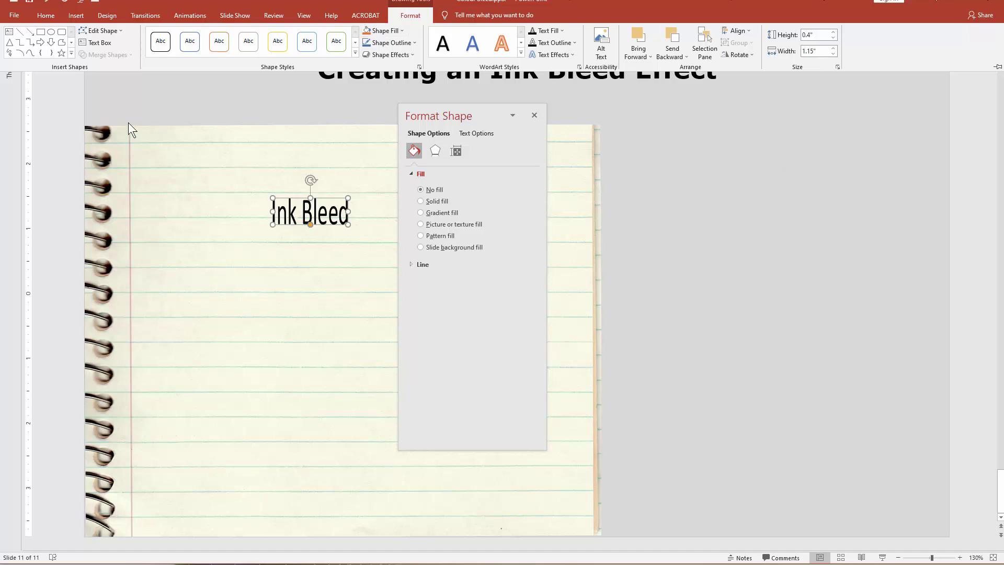
Change the font of the Ink Bleed text to Impact.
{"action": "left_click", "coordinate": [46, 16]}
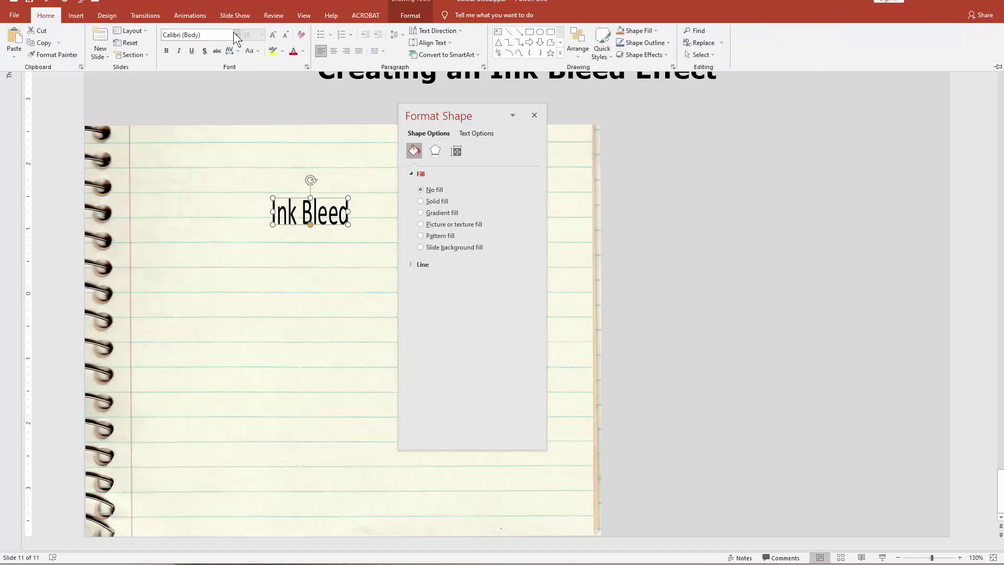
{"action": "left_click", "coordinate": [236, 35]}
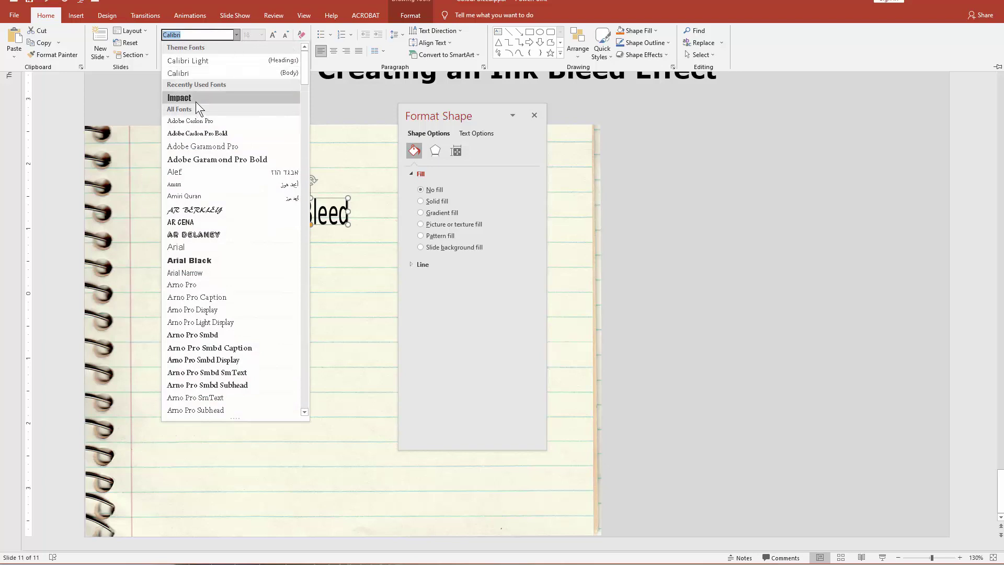
{"action": "left_click", "coordinate": [196, 98]}
Enlarge the Ink Bleed text to span most of the notebook page's width and shift it slightly up and left.
{"action": "left_click_drag", "start_coordinate": [437, 113], "coordinate": [554, 203]}
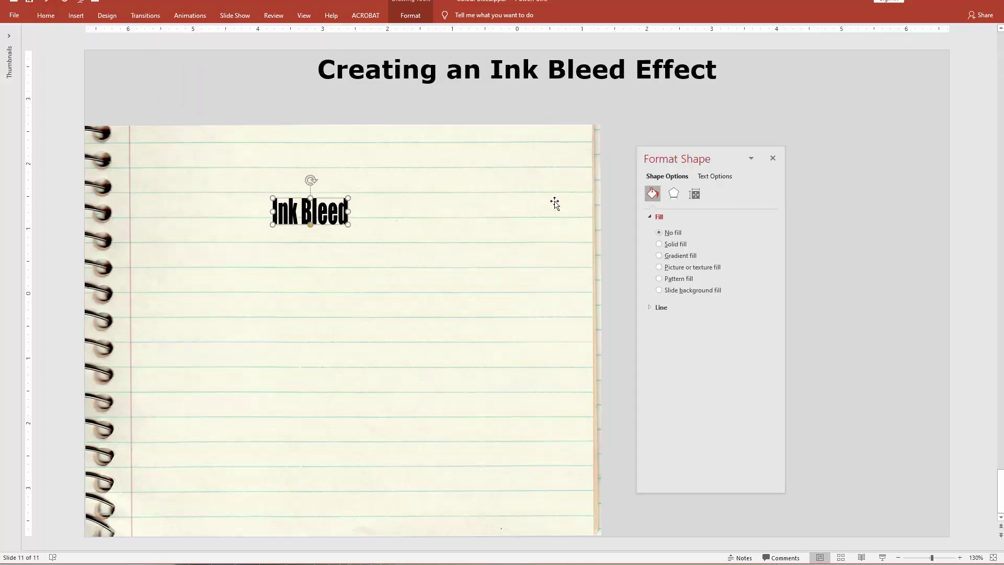
{"action": "mouse_move", "coordinate": [348, 225]}
{"action": "left_mouse_down"}
{"action": "mouse_move", "coordinate": [496, 262]}
{"action": "mouse_move", "coordinate": [524, 276]}
{"action": "mouse_move", "coordinate": [521, 288]}
{"action": "left_mouse_up"}
{"action": "left_click_drag", "start_coordinate": [273, 243], "coordinate": [212, 242]}
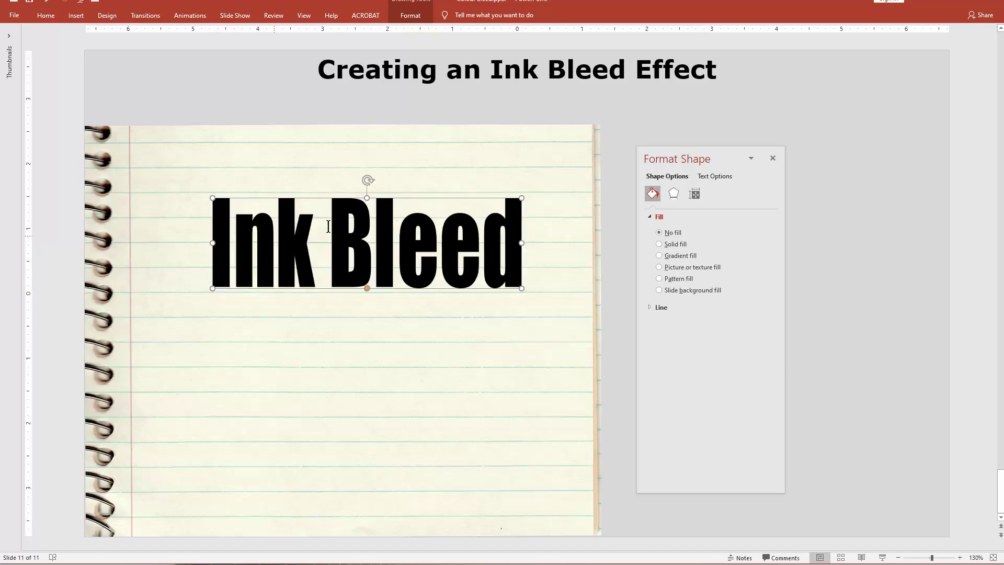
{"action": "double_click", "coordinate": [406, 202]}
{"action": "left_click", "coordinate": [439, 204]}
{"action": "mouse_move", "coordinate": [320, 198]}
{"action": "left_mouse_down"}
{"action": "mouse_move", "coordinate": [320, 190]}
{"action": "mouse_move", "coordinate": [309, 193]}
{"action": "left_mouse_up"}
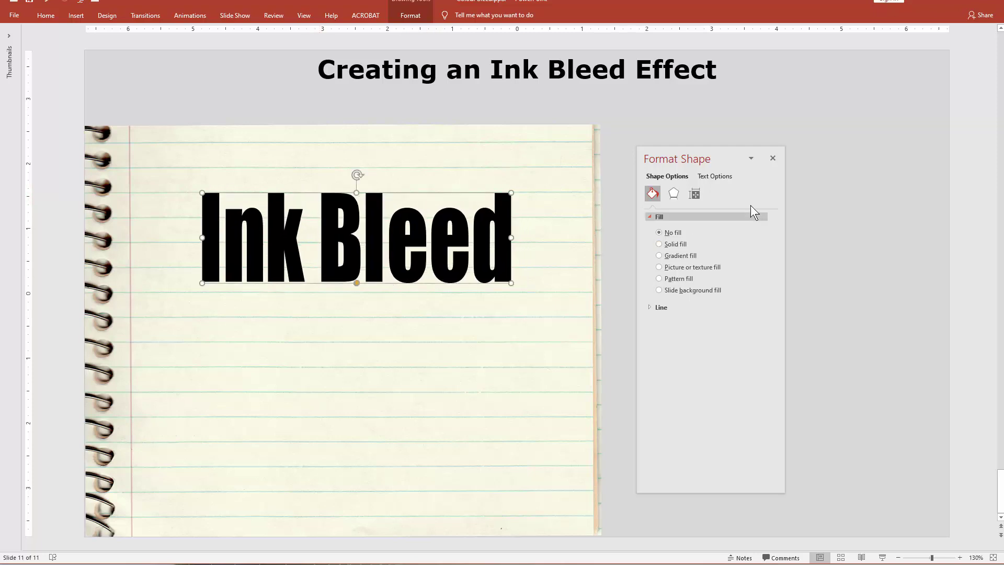
Fill the Ink Bleed text with the solid standard blue color.
{"action": "left_click", "coordinate": [714, 176]}
{"action": "left_click", "coordinate": [759, 297]}
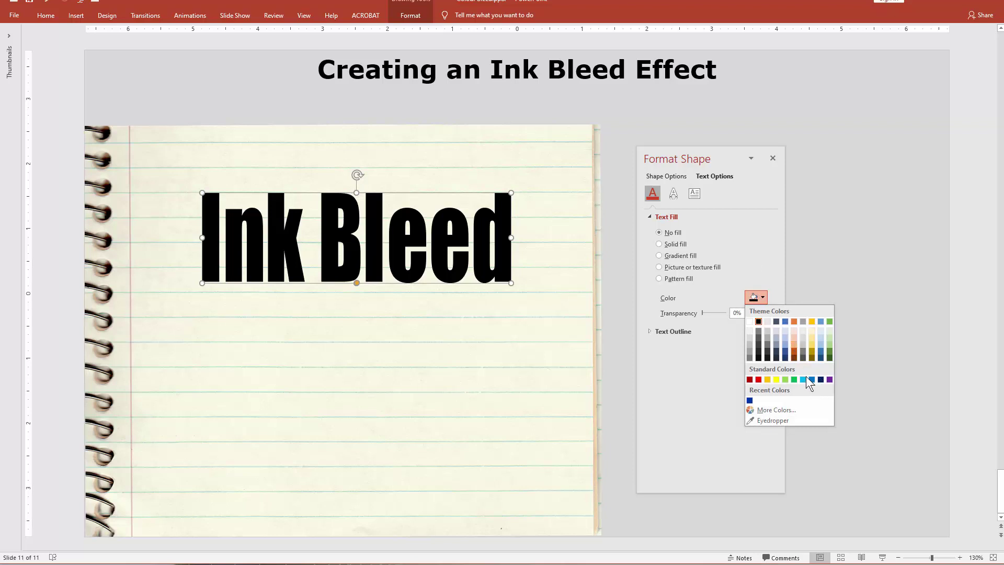
{"action": "left_click", "coordinate": [811, 379]}
Move the Ink Bleed text onto the grey area beside the notebook page and duplicate it directly below.
{"action": "left_click_drag", "start_coordinate": [716, 158], "coordinate": [664, 263]}
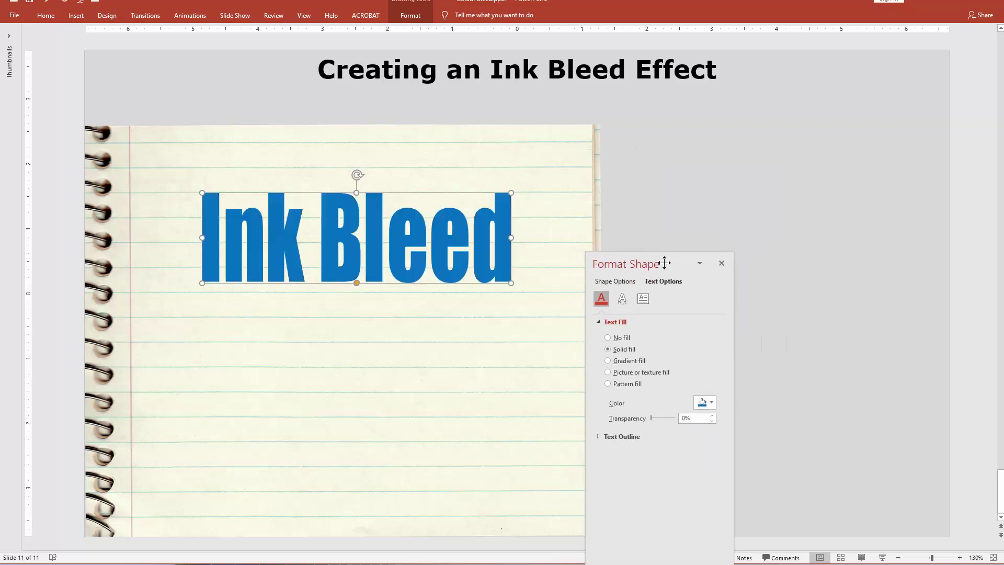
{"action": "mouse_move", "coordinate": [403, 195]}
{"action": "left_mouse_down"}
{"action": "mouse_move", "coordinate": [812, 145]}
{"action": "mouse_move", "coordinate": [820, 123]}
{"action": "left_mouse_up"}
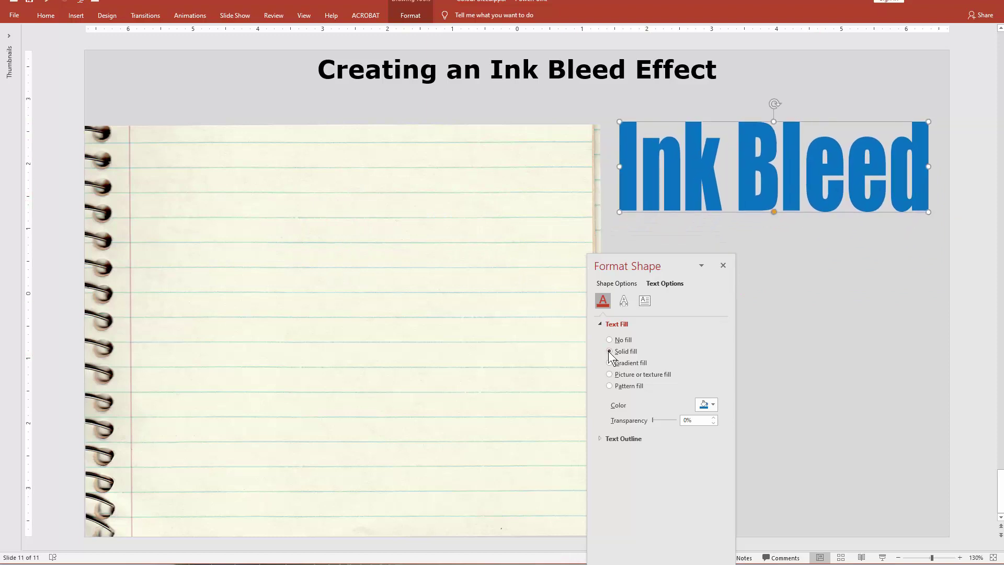
{"action": "left_click_drag", "start_coordinate": [861, 215], "coordinate": [861, 353]}
Copy the notebook picture and use it from the clipboard as the picture fill of the upper Ink Bleed text.
{"action": "left_click_drag", "start_coordinate": [681, 262], "coordinate": [467, 277]}
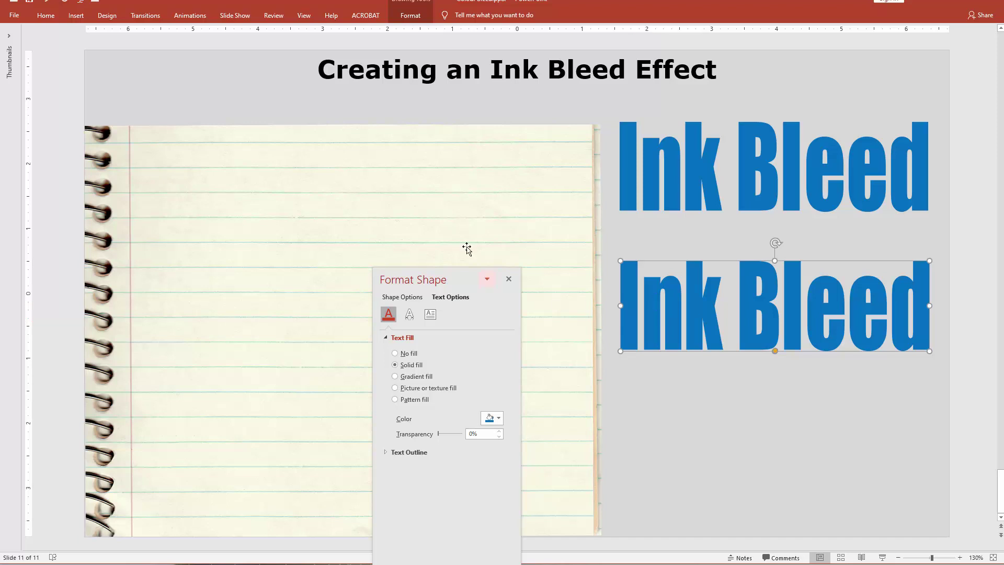
{"action": "left_click", "coordinate": [451, 212]}
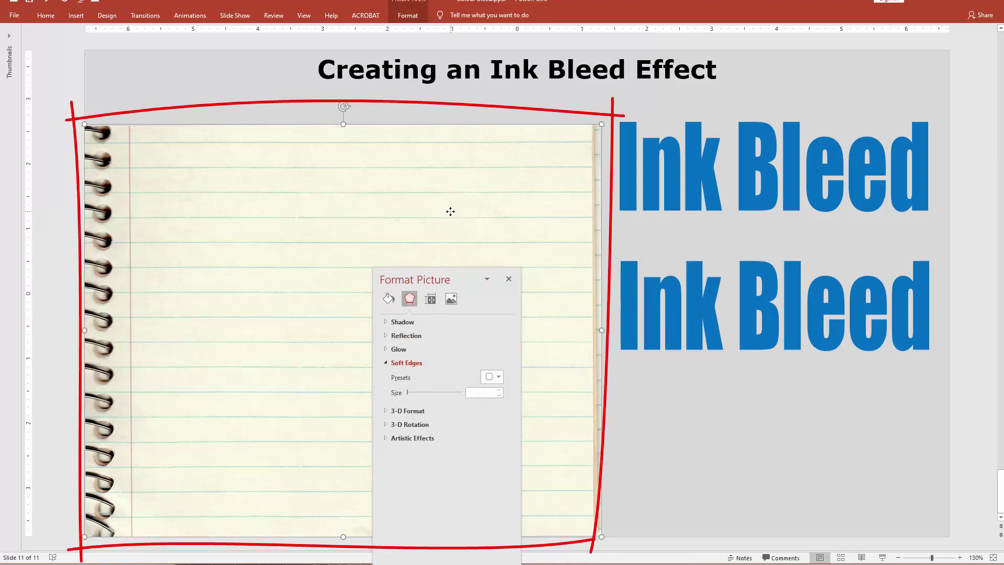
{"action": "left_click", "coordinate": [781, 194]}
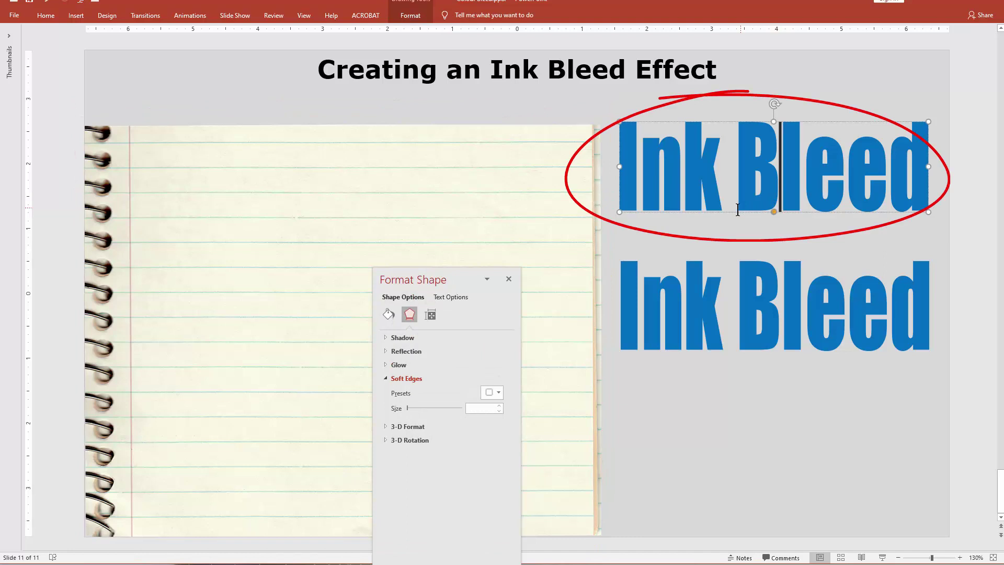
{"action": "left_click_drag", "start_coordinate": [460, 280], "coordinate": [472, 147]}
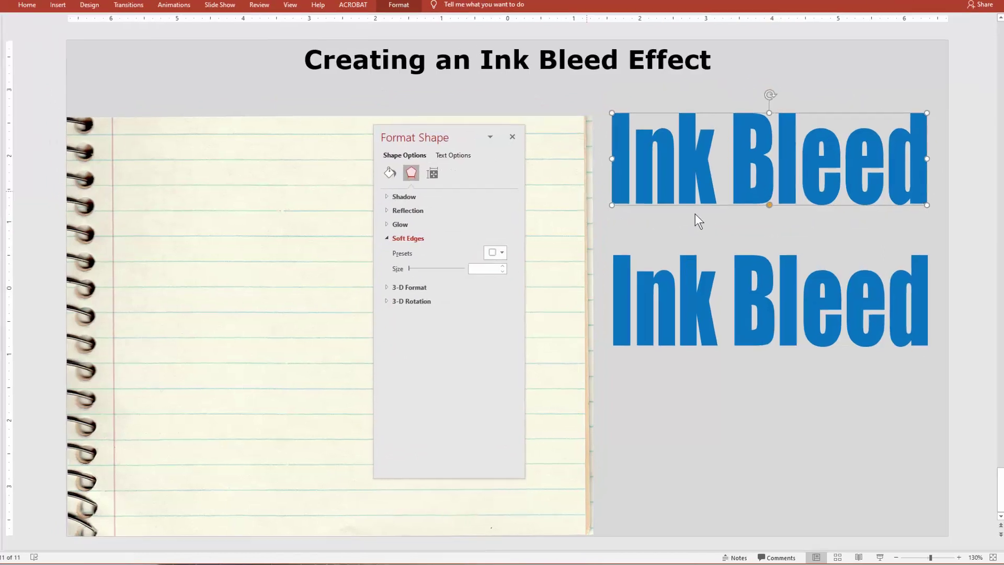
{"action": "left_click", "coordinate": [453, 155]}
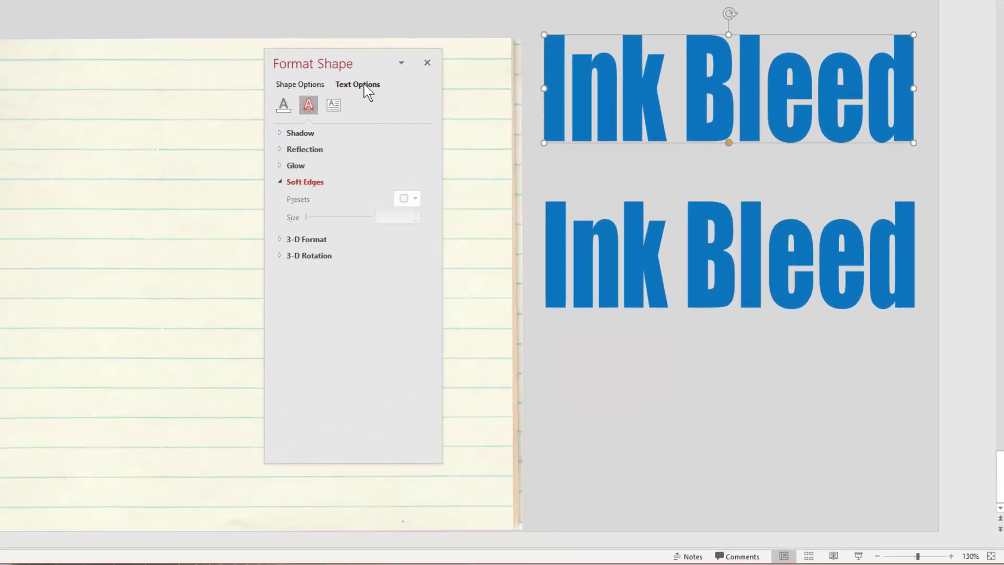
{"action": "left_click", "coordinate": [283, 107]}
{"action": "left_click", "coordinate": [341, 195]}
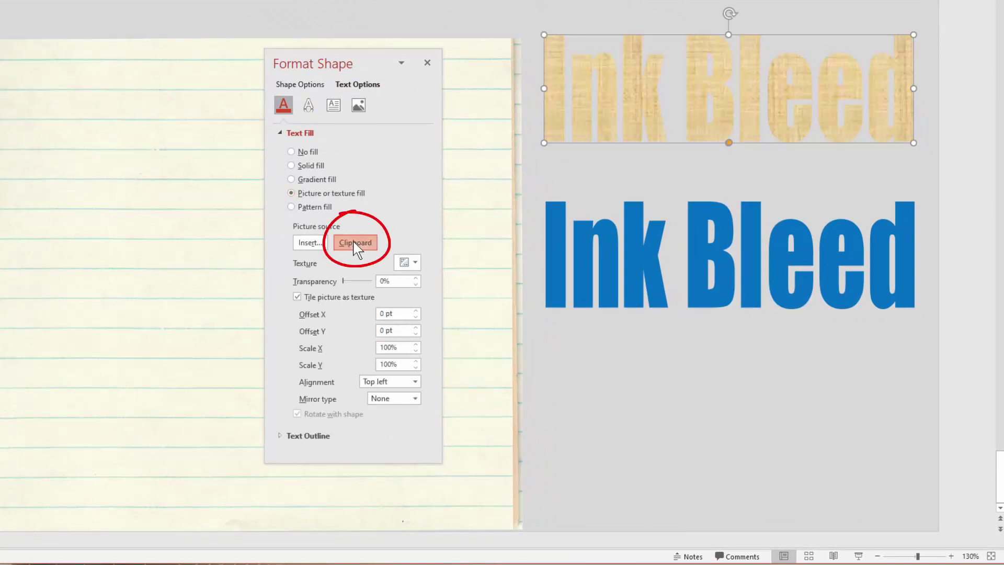
{"action": "left_click", "coordinate": [354, 244]}
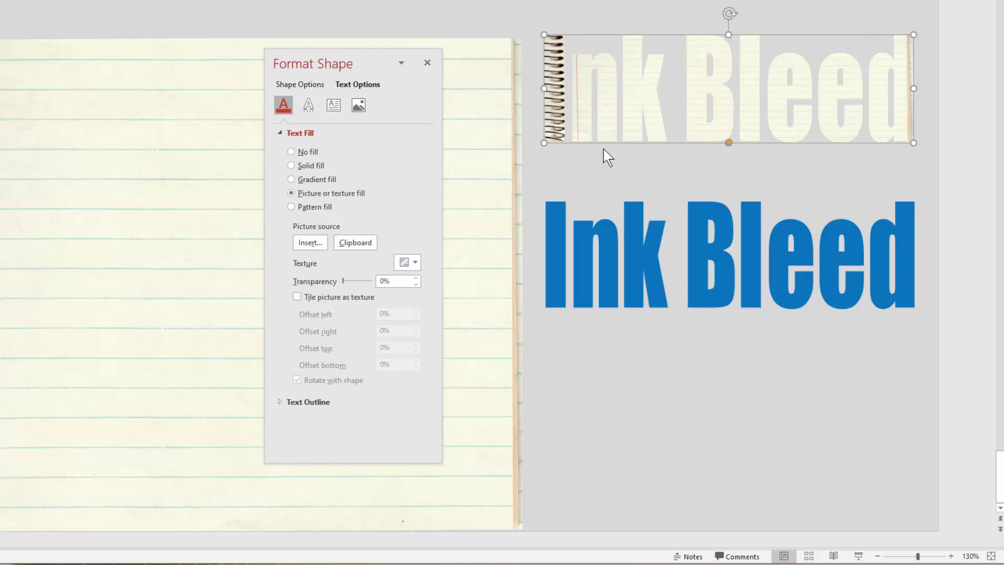
Tile the notebook picture as texture in the upper text and set its alignment to Center.
{"action": "left_click", "coordinate": [297, 296]}
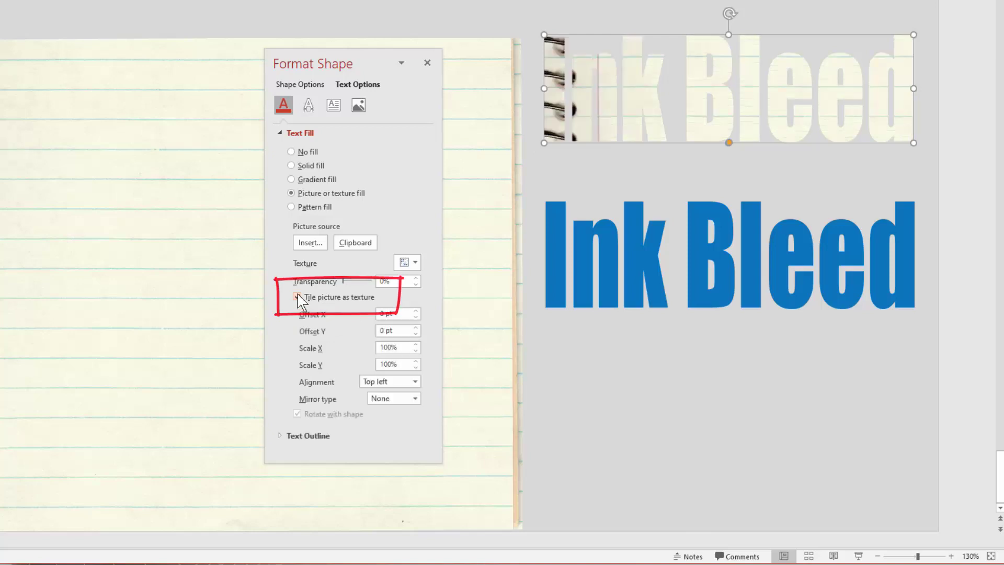
{"action": "left_click_drag", "start_coordinate": [381, 59], "coordinate": [372, 20]}
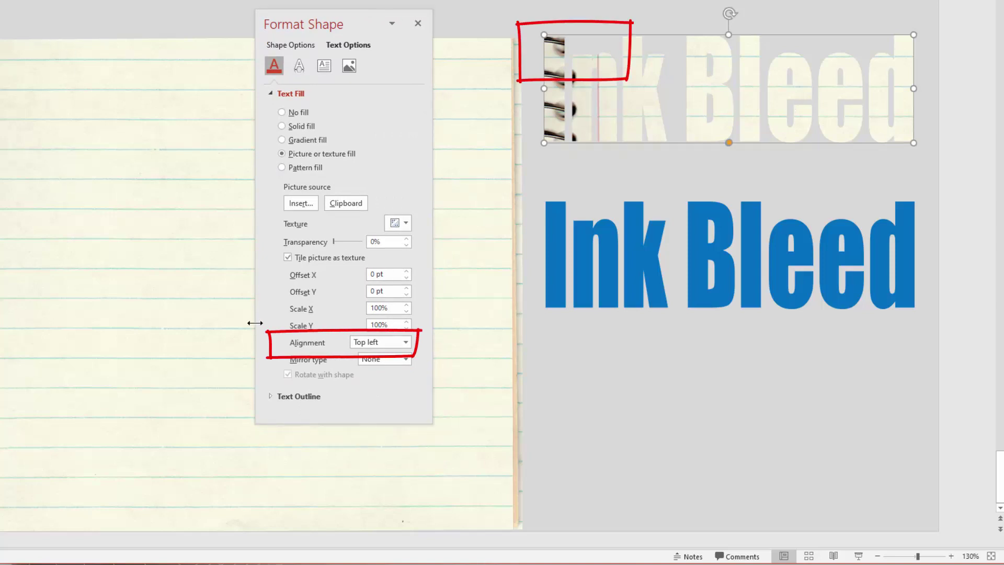
{"action": "left_click", "coordinate": [406, 342]}
{"action": "left_click", "coordinate": [365, 398]}
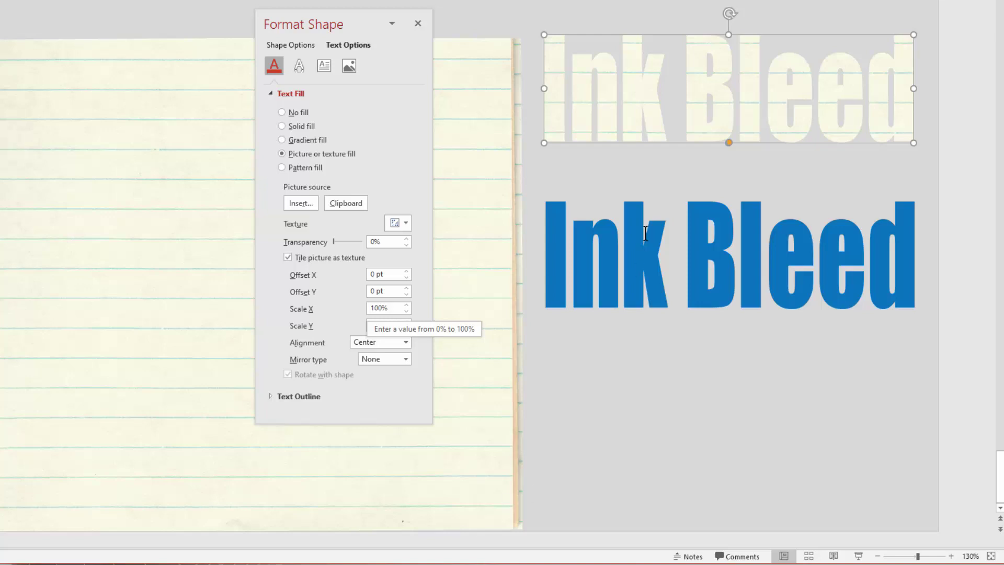
Place the blue Ink Bleed text over the notebook-textured text and align both objects by center and middle.
{"action": "left_click", "coordinate": [622, 302]}
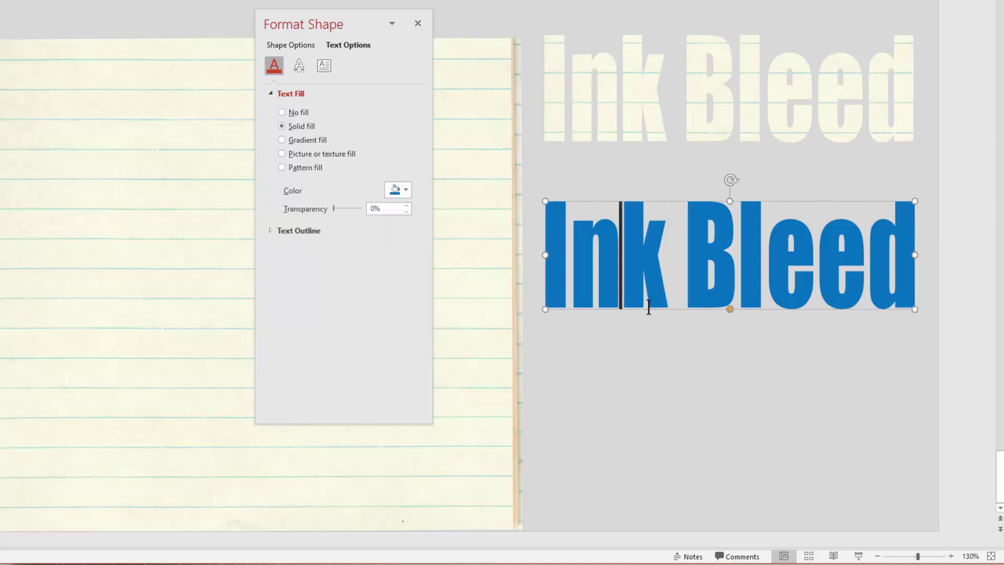
{"action": "left_click_drag", "start_coordinate": [648, 312], "coordinate": [647, 150]}
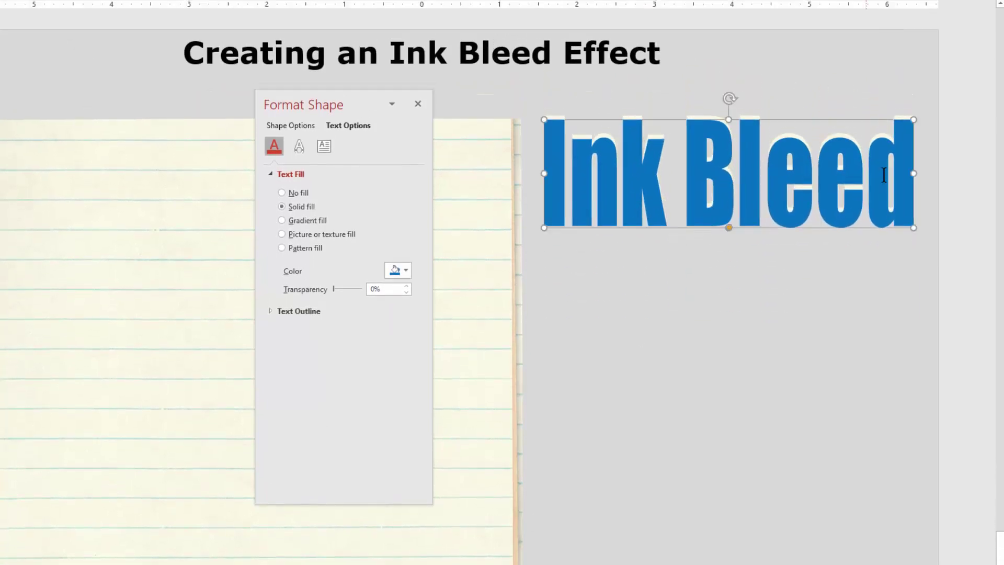
{"action": "left_click", "coordinate": [959, 107]}
{"action": "left_click_drag", "start_coordinate": [961, 98], "coordinate": [502, 285]}
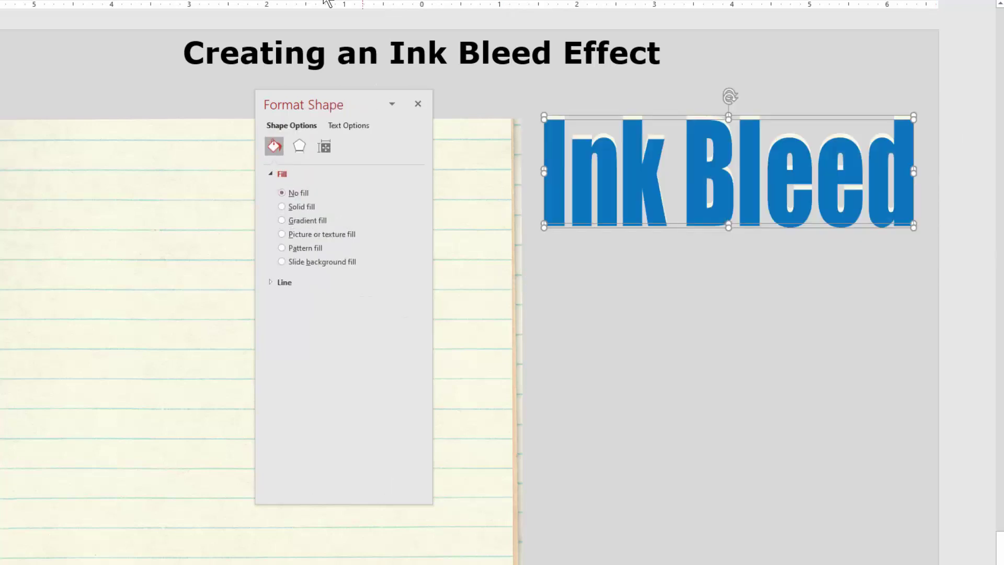
{"action": "left_click", "coordinate": [684, 6]}
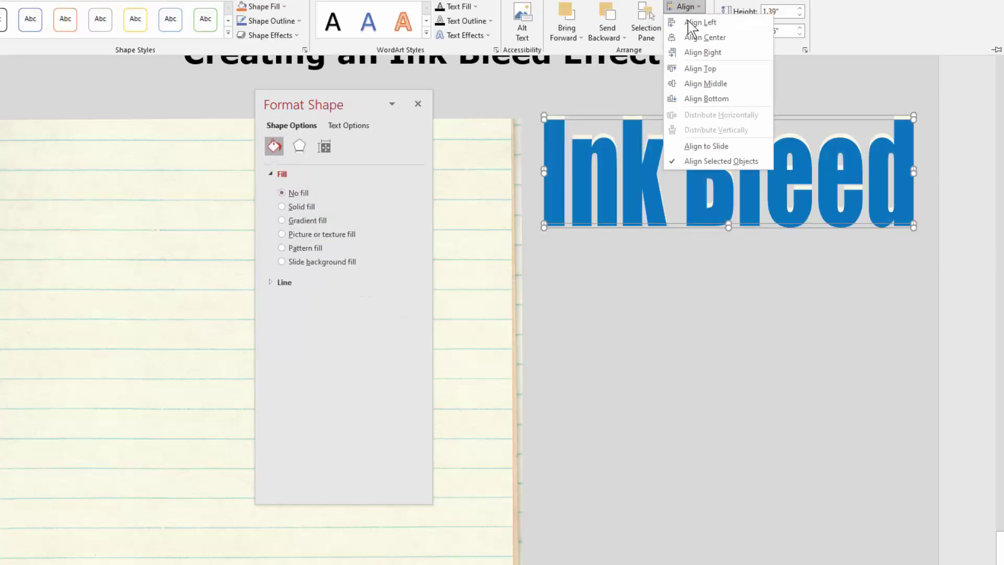
{"action": "left_click", "coordinate": [694, 37]}
{"action": "left_click", "coordinate": [684, 7]}
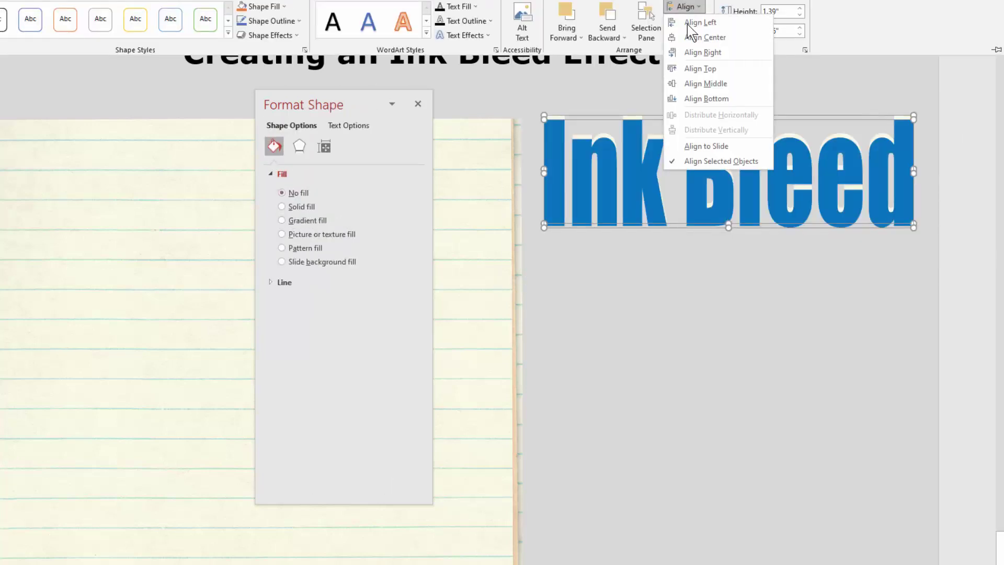
{"action": "left_click", "coordinate": [700, 84]}
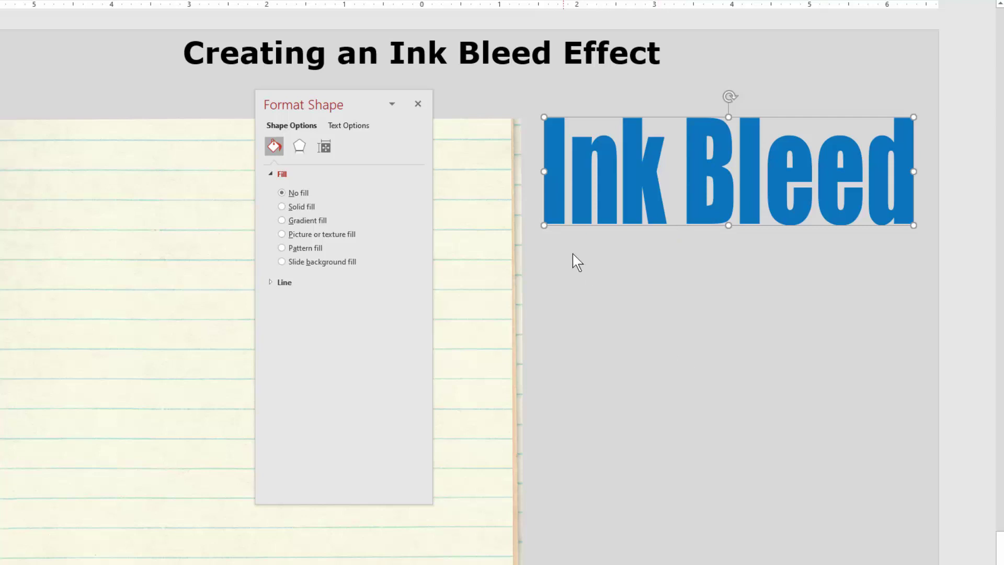
Set the fill transparency of the blue Ink Bleed text on top to 54%.
{"action": "left_click", "coordinate": [653, 254]}
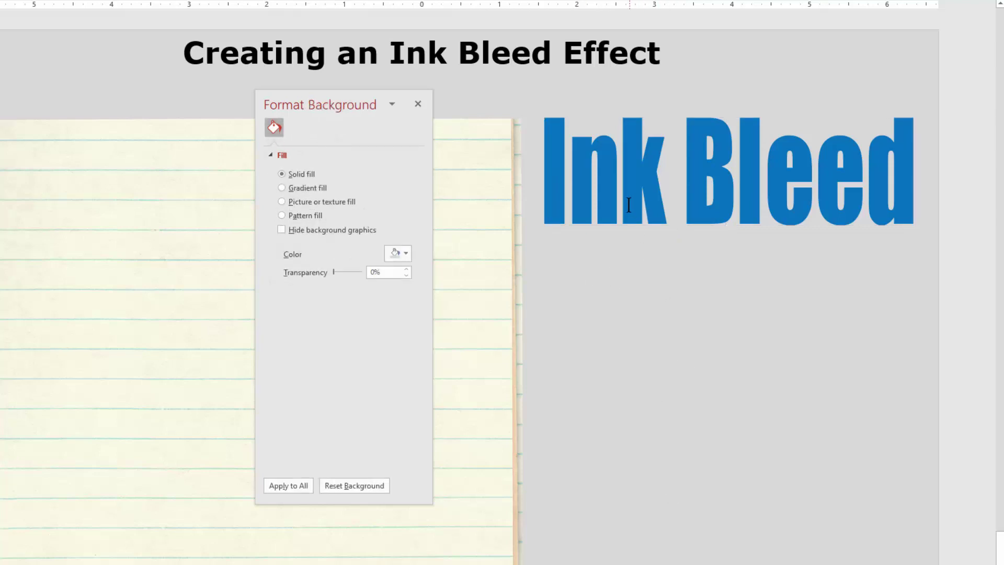
{"action": "left_click", "coordinate": [629, 229]}
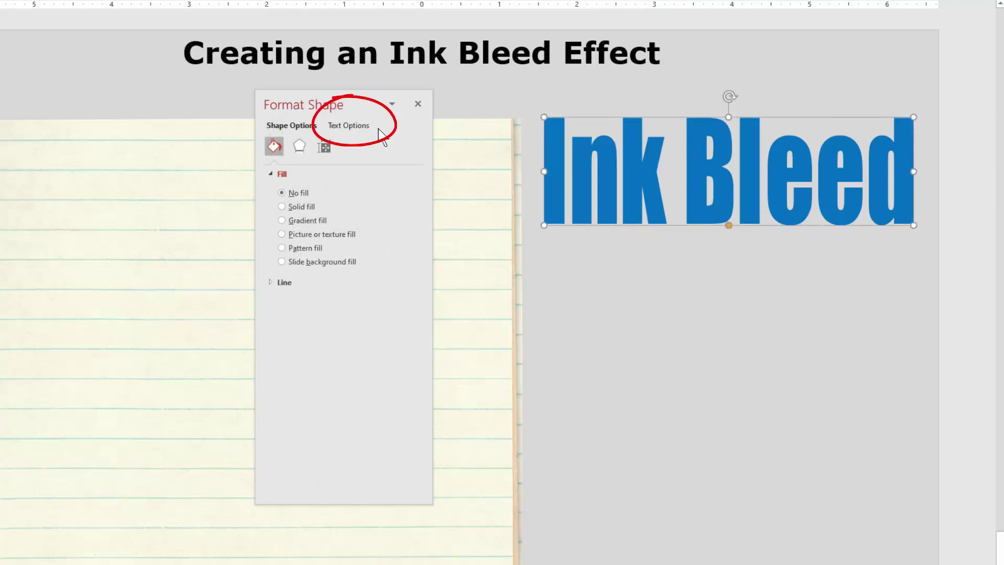
{"action": "left_click", "coordinate": [355, 126]}
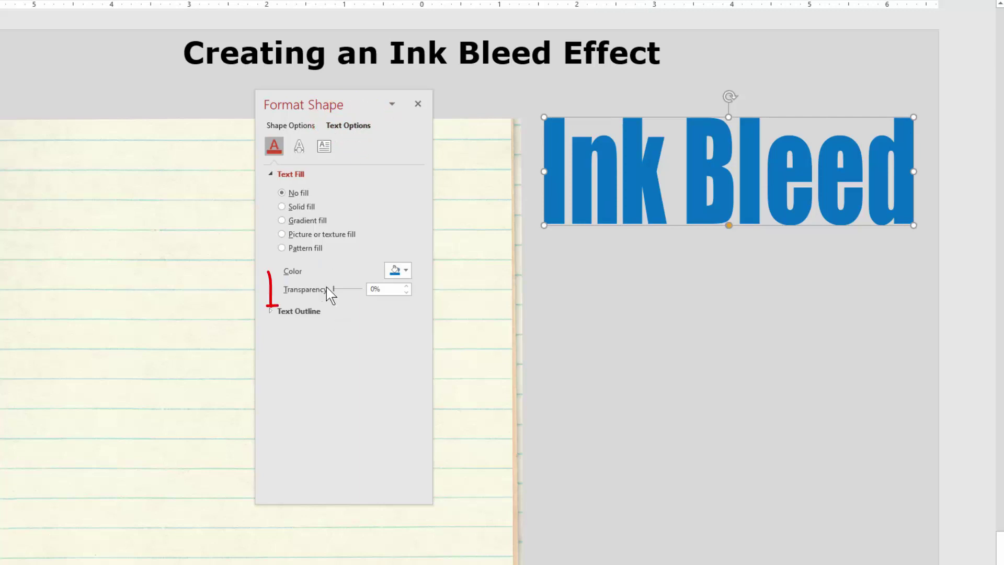
{"action": "left_click_drag", "start_coordinate": [333, 287], "coordinate": [349, 289]}
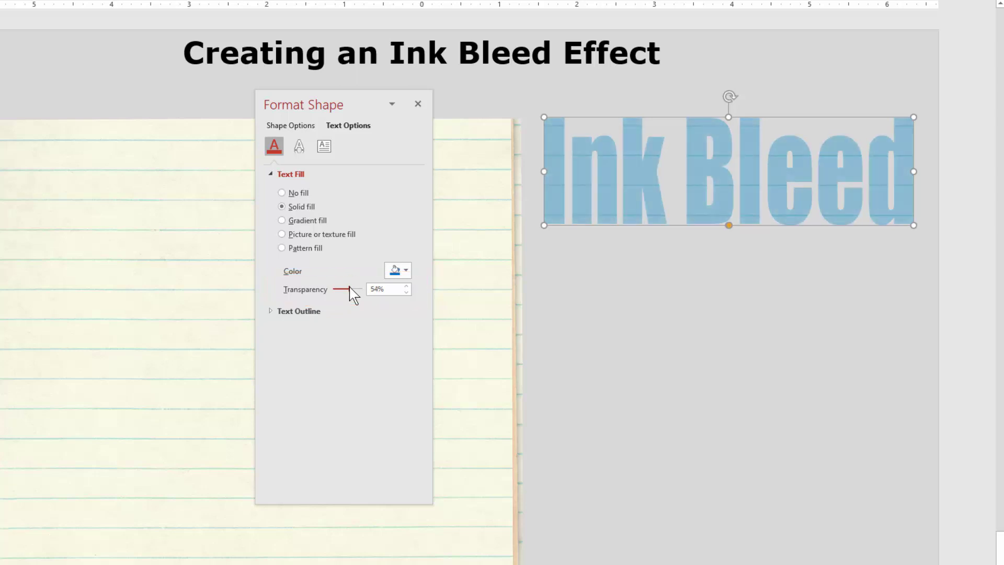
{"action": "left_click", "coordinate": [868, 388]}
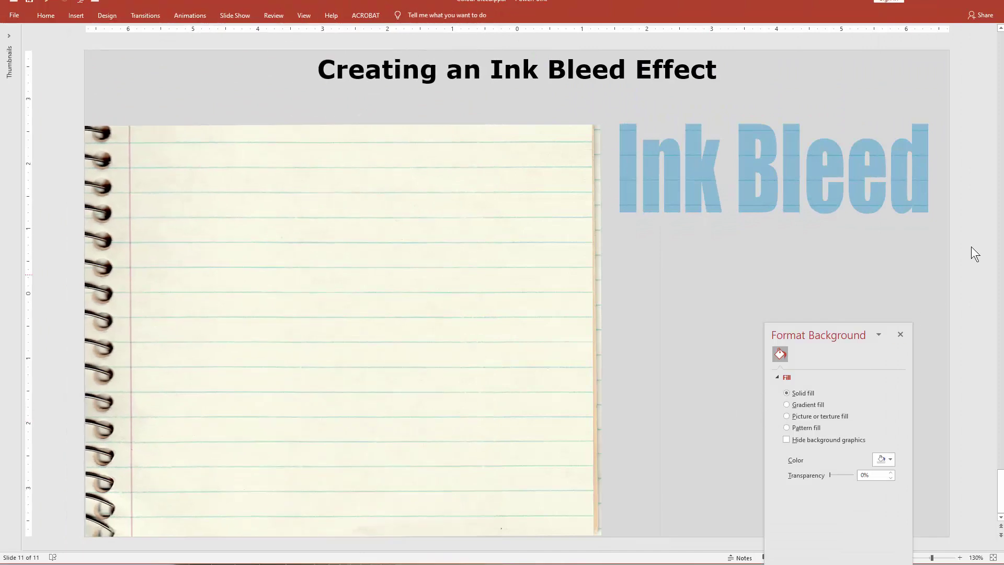
Copy the two overlaid Ink Bleed texts, paste them as a single picture and move it onto the upper part of the notebook page.
{"action": "mouse_move", "coordinate": [986, 88]}
{"action": "left_mouse_down"}
{"action": "mouse_move", "coordinate": [887, 139]}
{"action": "mouse_move", "coordinate": [607, 224]}
{"action": "mouse_move", "coordinate": [592, 240]}
{"action": "left_mouse_up"}
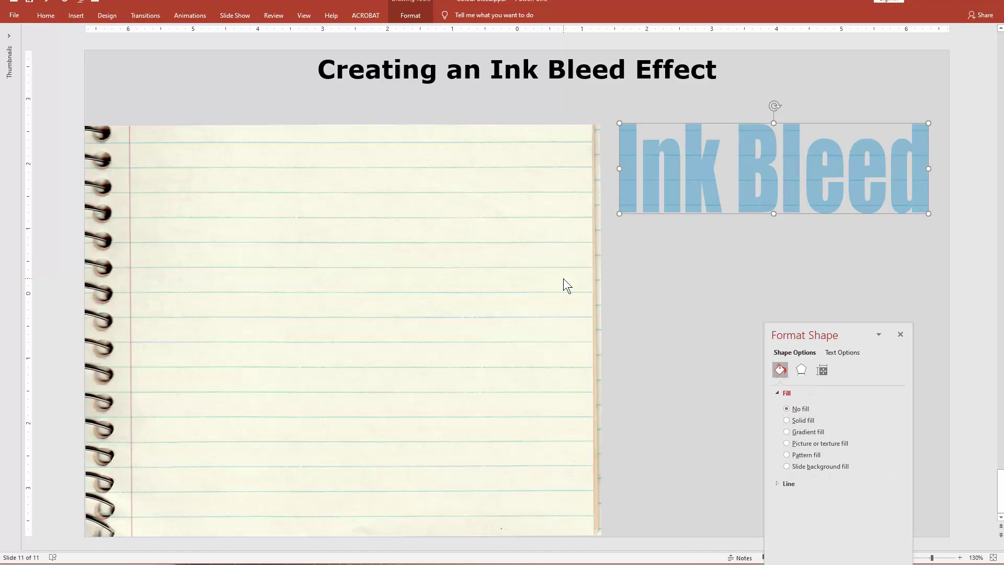
{"action": "key", "text": "ctrl+c"}
{"action": "key", "text": "ctrl+v"}
{"action": "left_click", "coordinate": [968, 233]}
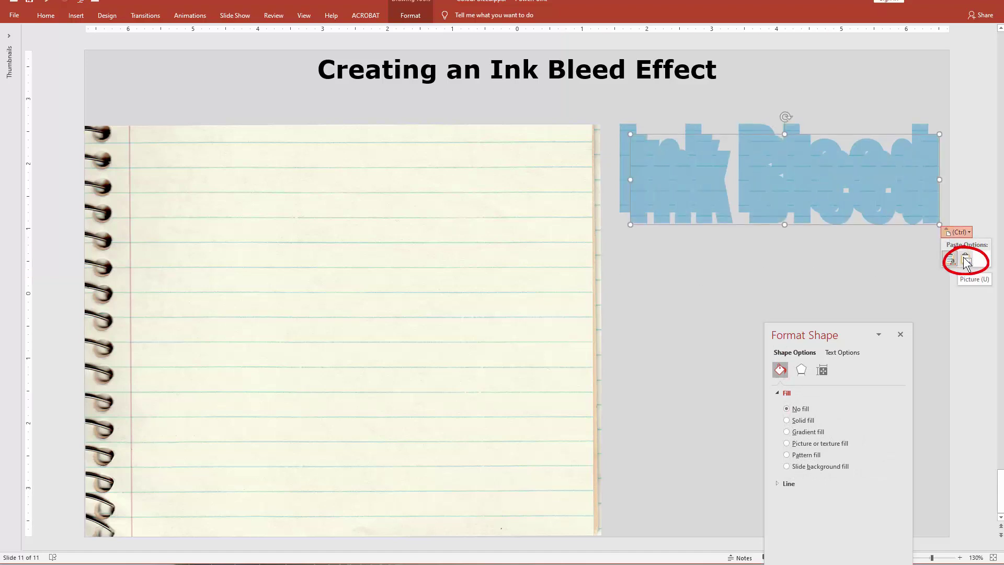
{"action": "left_click", "coordinate": [965, 259]}
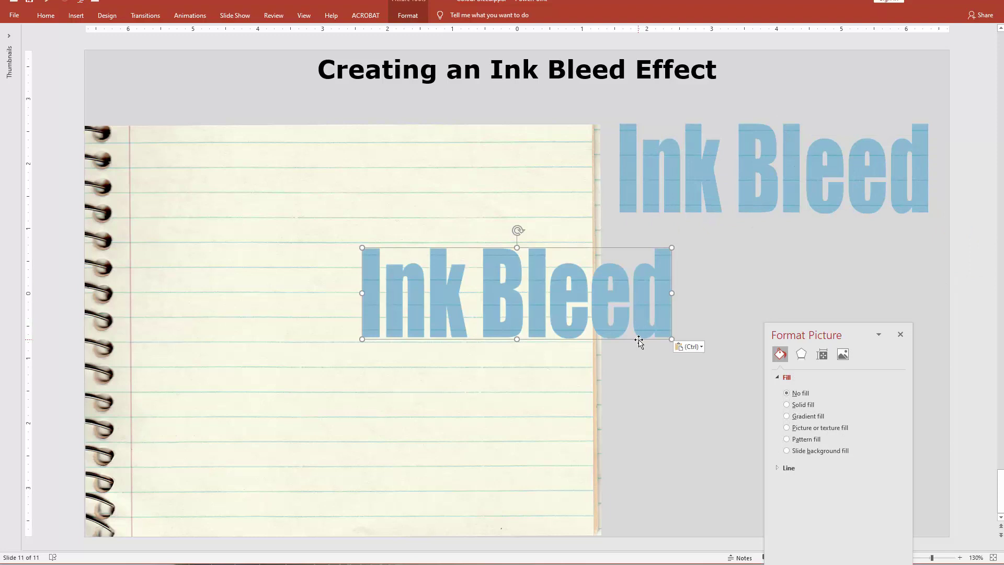
{"action": "key", "text": "Escape"}
{"action": "left_click_drag", "start_coordinate": [639, 341], "coordinate": [471, 256]}
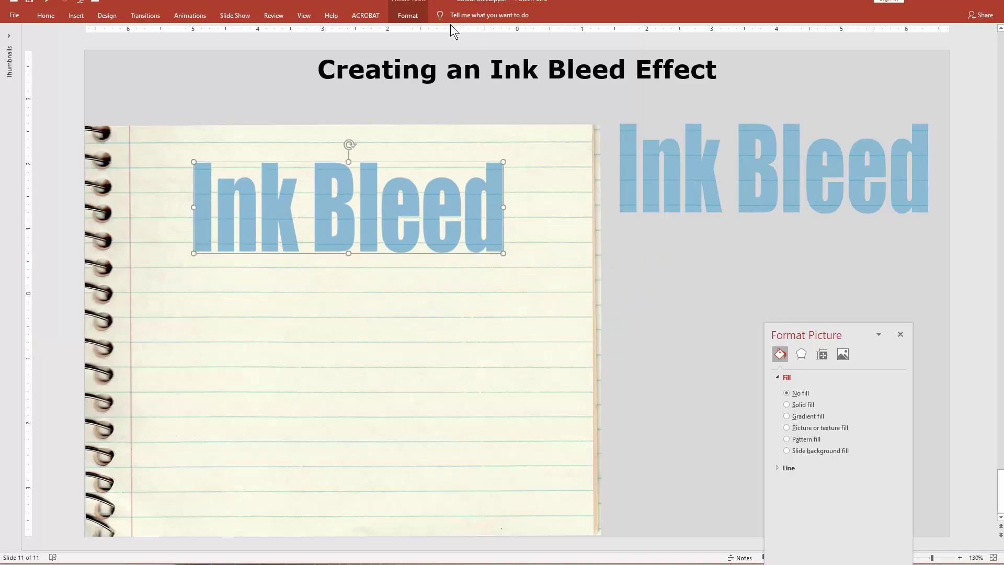
Recolor the pasted Ink Bleed picture with the highest color saturation preset and the darkest, highest-contrast brightness correction.
{"action": "left_click", "coordinate": [408, 16]}
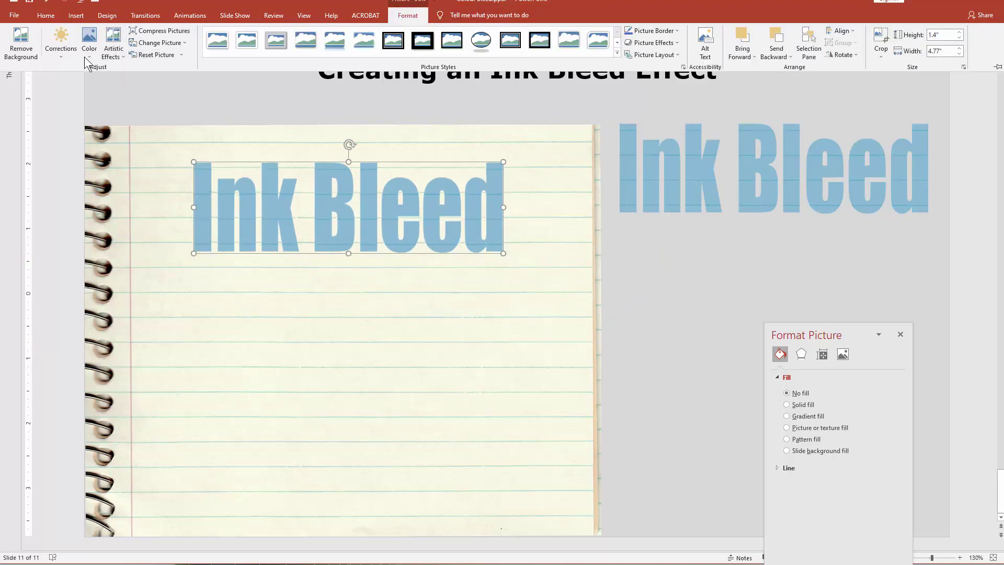
{"action": "left_click", "coordinate": [89, 50]}
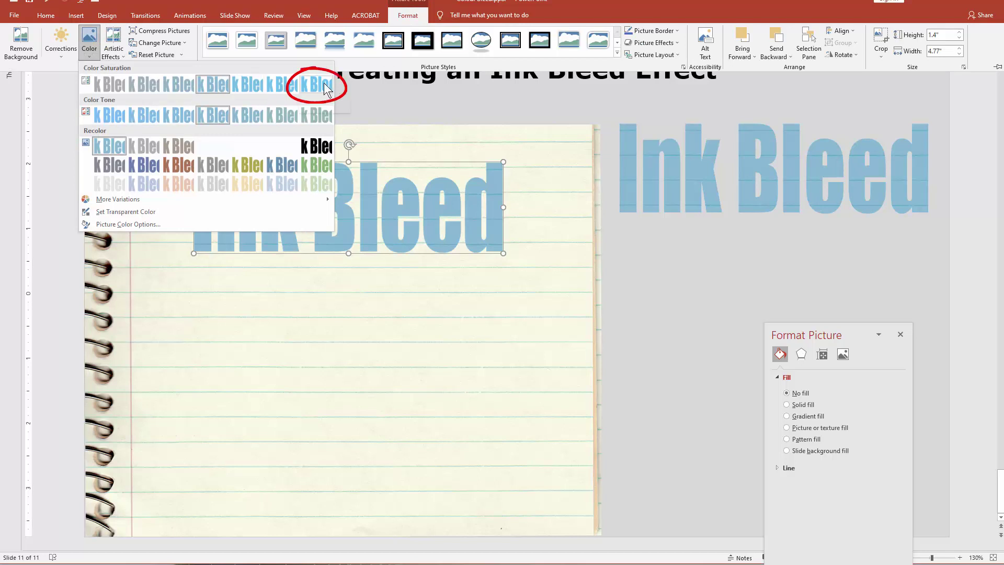
{"action": "left_click", "coordinate": [324, 89]}
{"action": "left_click", "coordinate": [62, 43]}
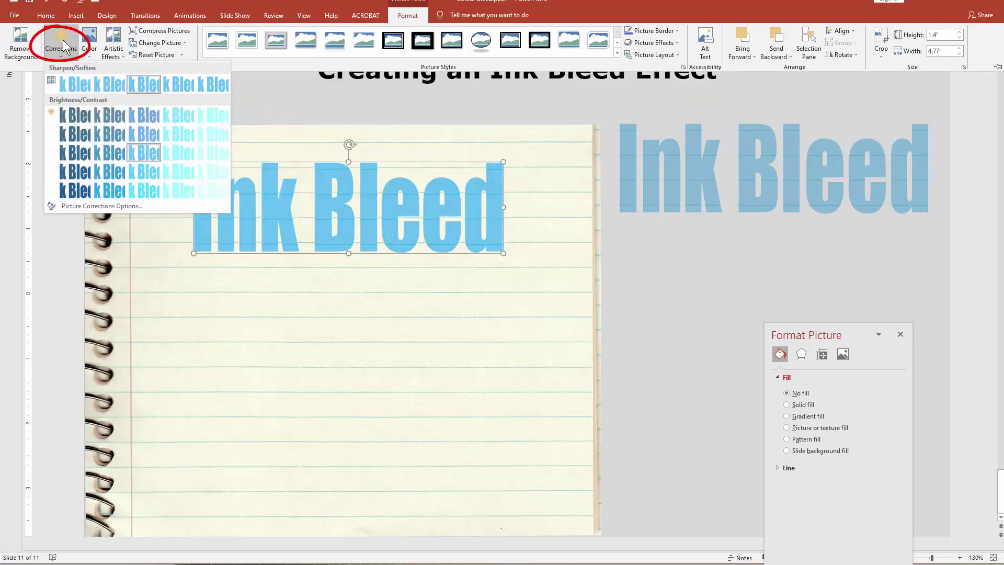
{"action": "left_click", "coordinate": [77, 190]}
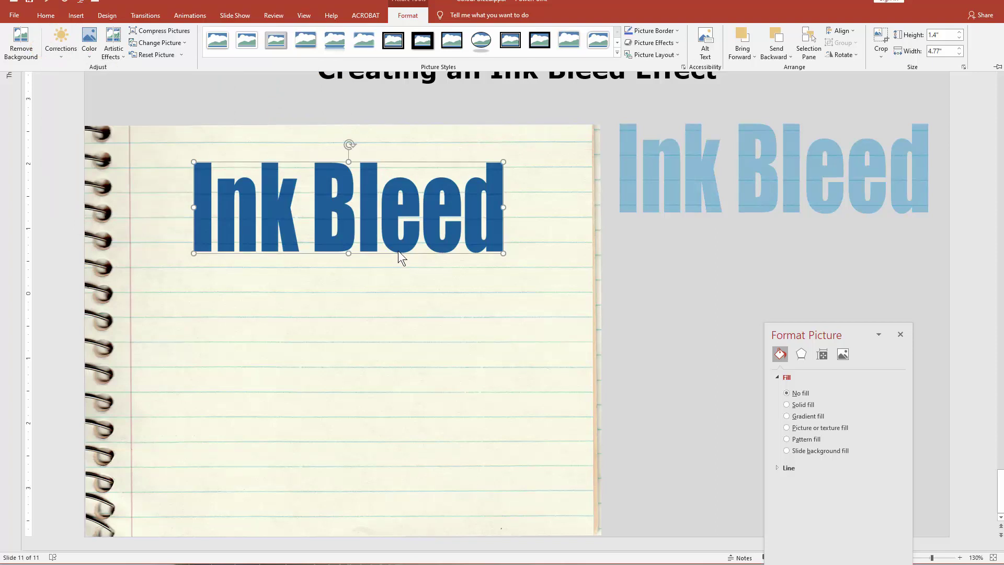
{"action": "key", "text": "ctrl+F1"}
{"action": "key", "text": "Escape"}
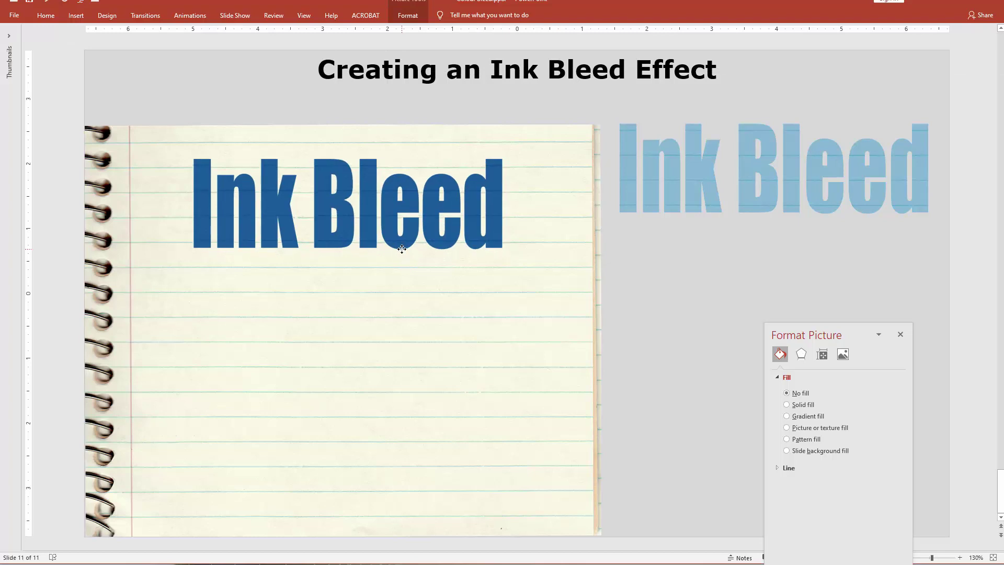
Duplicate the slide and place a copy of the dark blue Ink Bleed picture directly below the light blue text.
{"action": "left_click", "coordinate": [401, 250]}
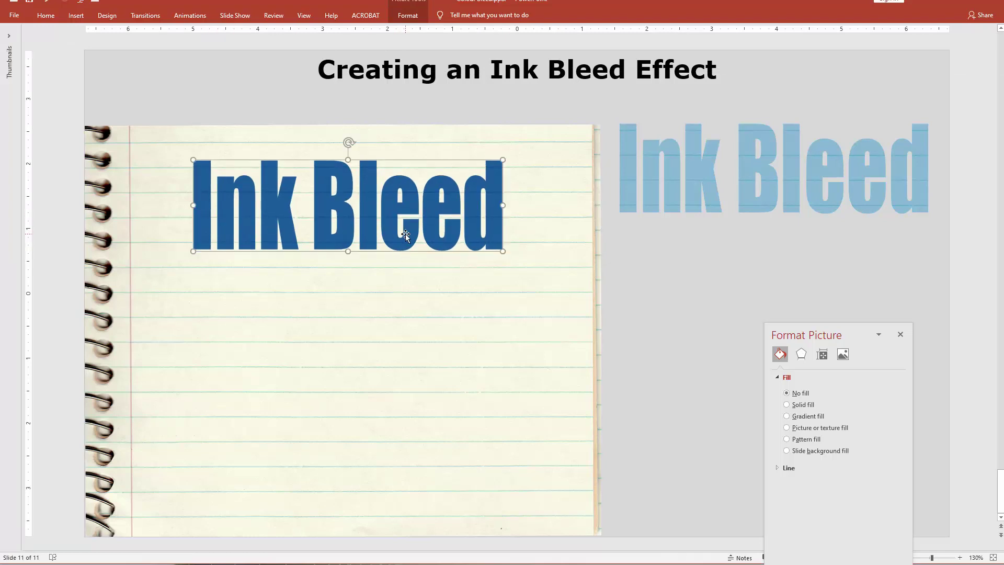
{"action": "key", "text": "ctrl+shift+d"}
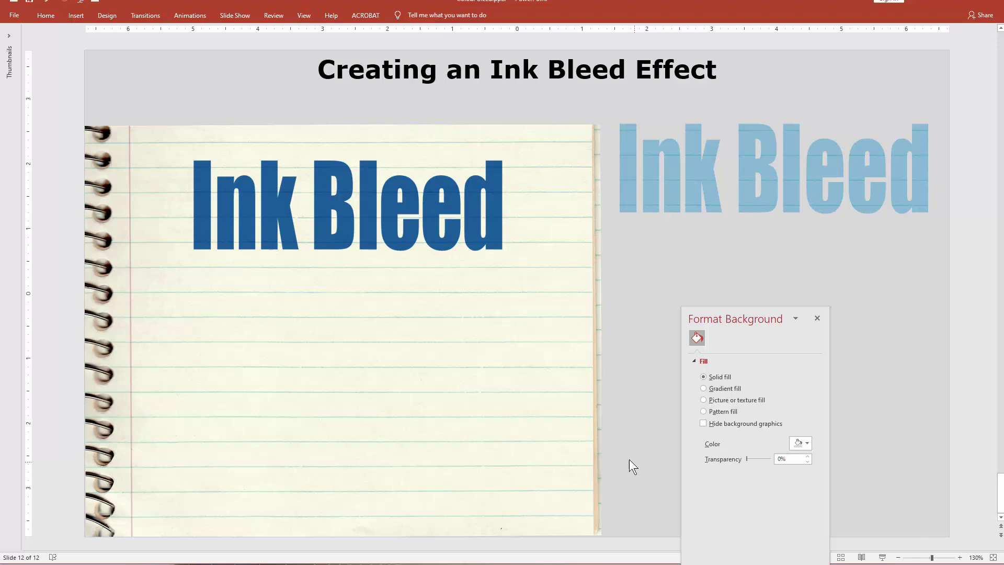
{"action": "left_click", "coordinate": [369, 233]}
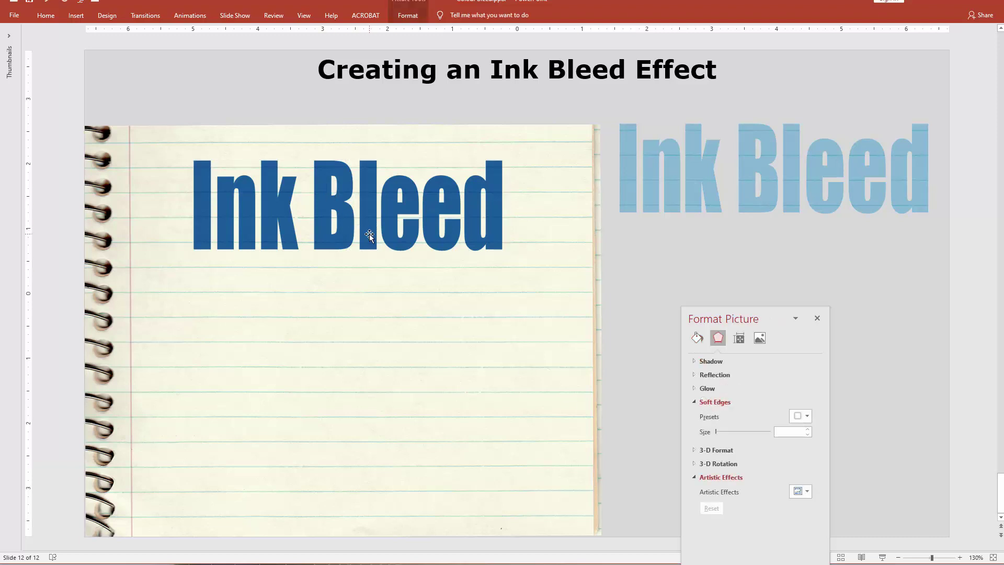
{"action": "mouse_move", "coordinate": [369, 234]}
{"action": "left_mouse_down"}
{"action": "mouse_move", "coordinate": [602, 335]}
{"action": "mouse_move", "coordinate": [798, 318]}
{"action": "mouse_move", "coordinate": [578, 260]}
{"action": "mouse_move", "coordinate": [552, 211]}
{"action": "left_mouse_up"}
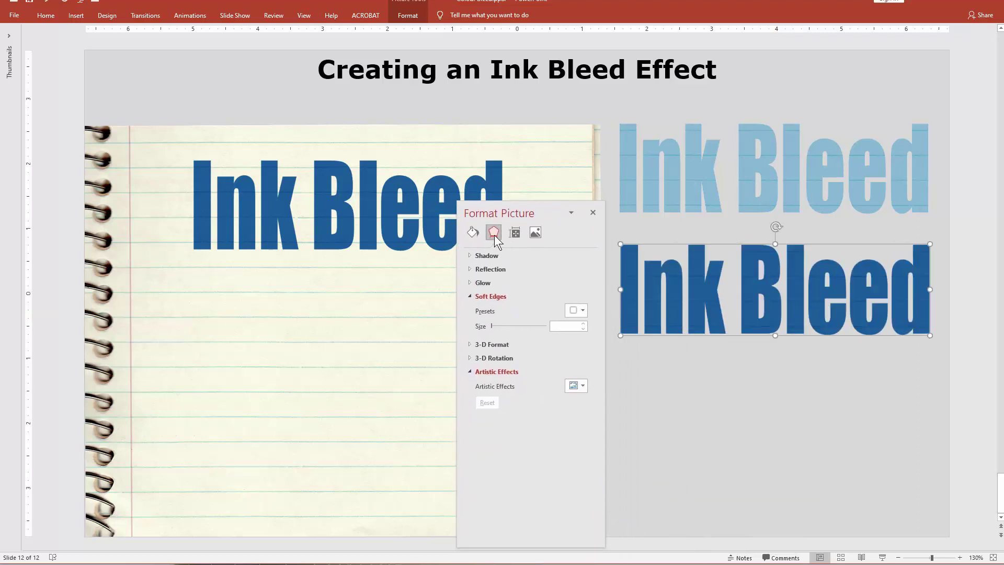
Apply the Blur artistic effect to the duplicated Ink Bleed picture with a radius of 34.
{"action": "left_click", "coordinate": [579, 388]}
{"action": "left_click", "coordinate": [729, 422]}
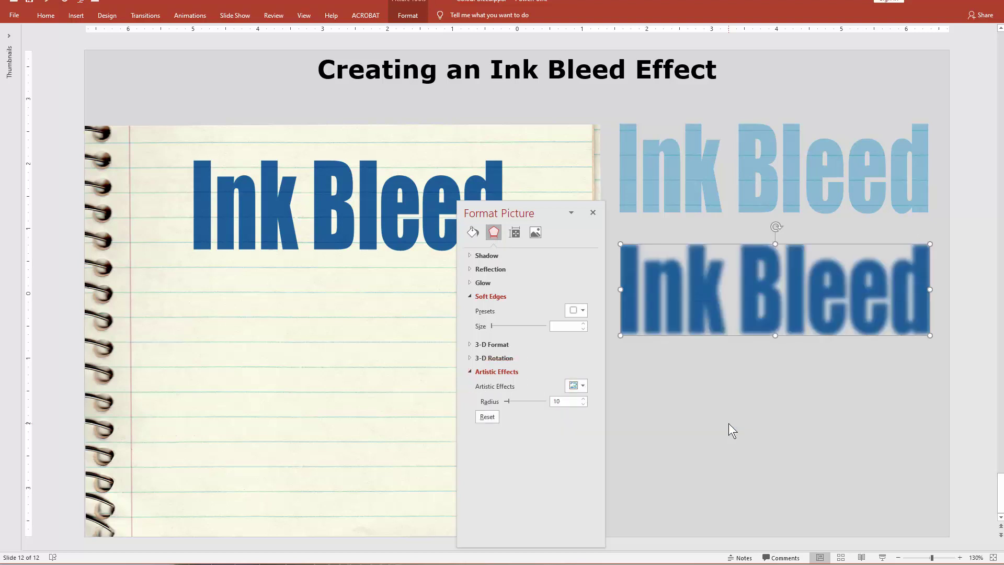
{"action": "left_click_drag", "start_coordinate": [509, 401], "coordinate": [519, 402]}
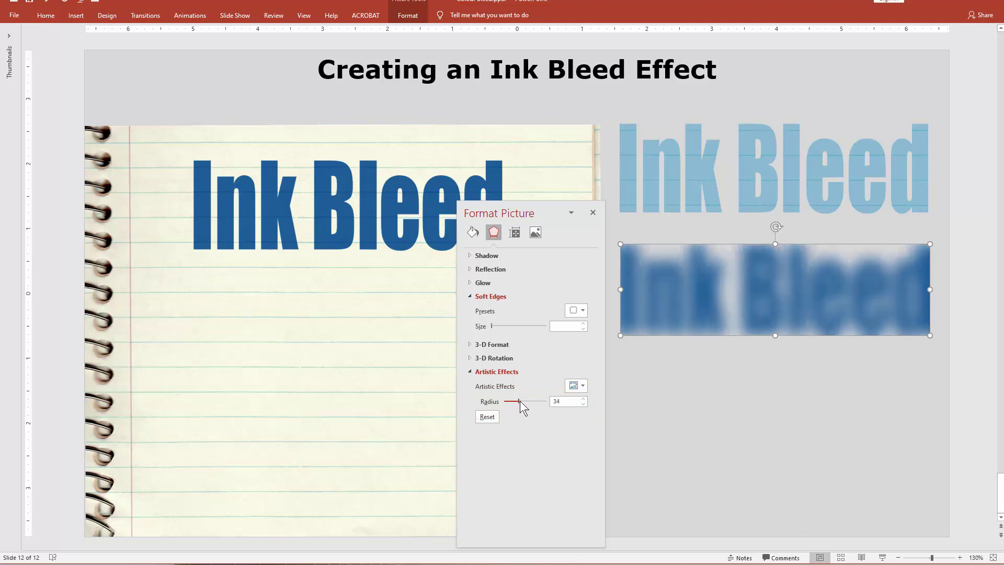
{"action": "left_click", "coordinate": [715, 413]}
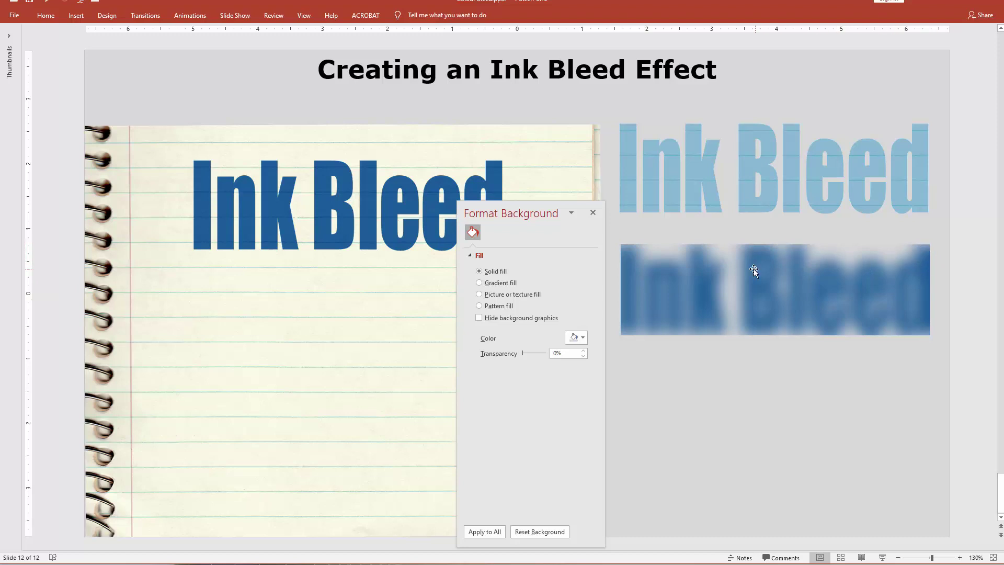
Draw a closed Scribble freeform with a jagged lower edge overlapping the top edge of the blurred picture.
{"action": "left_click", "coordinate": [46, 15]}
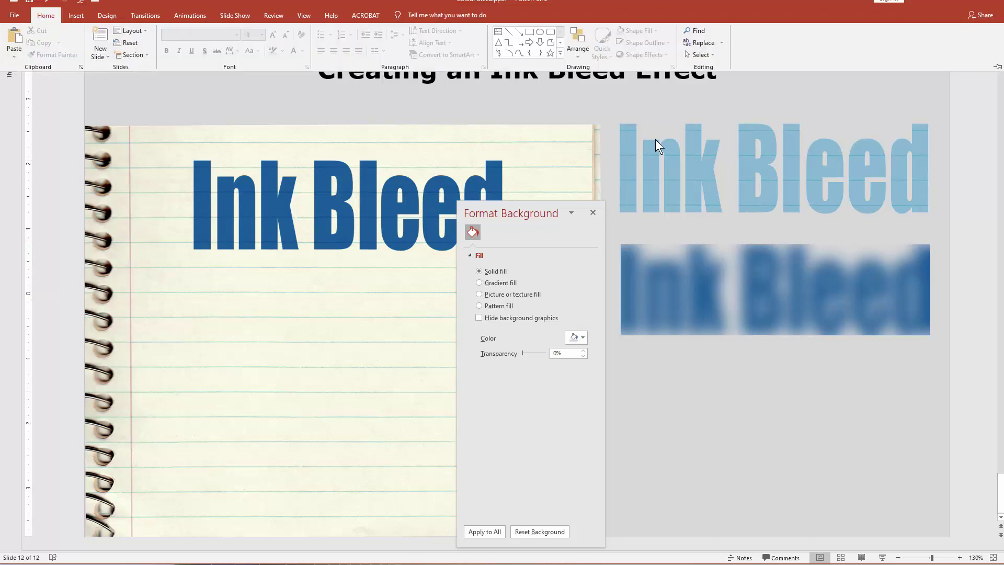
{"action": "left_click", "coordinate": [560, 53]}
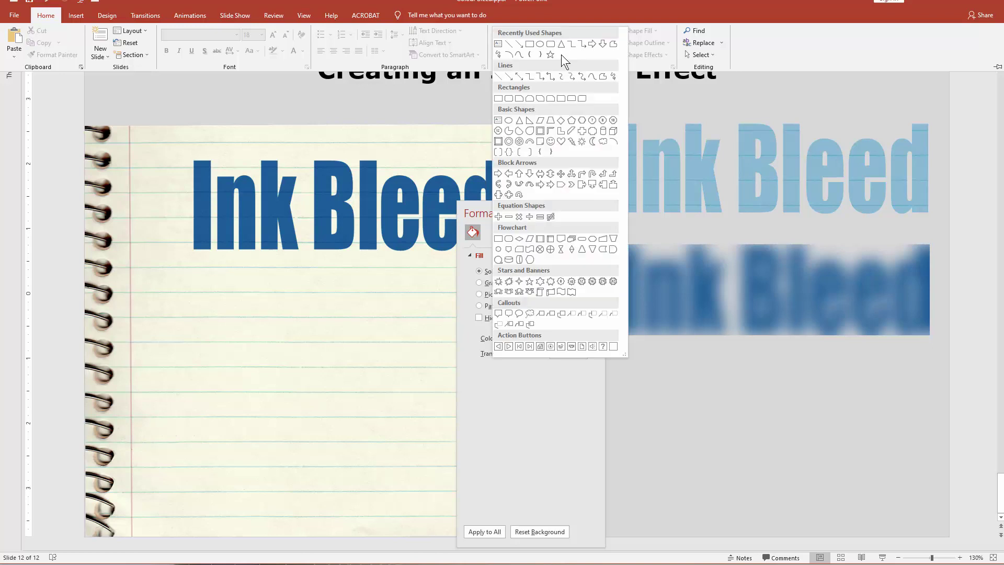
{"action": "left_click", "coordinate": [498, 54]}
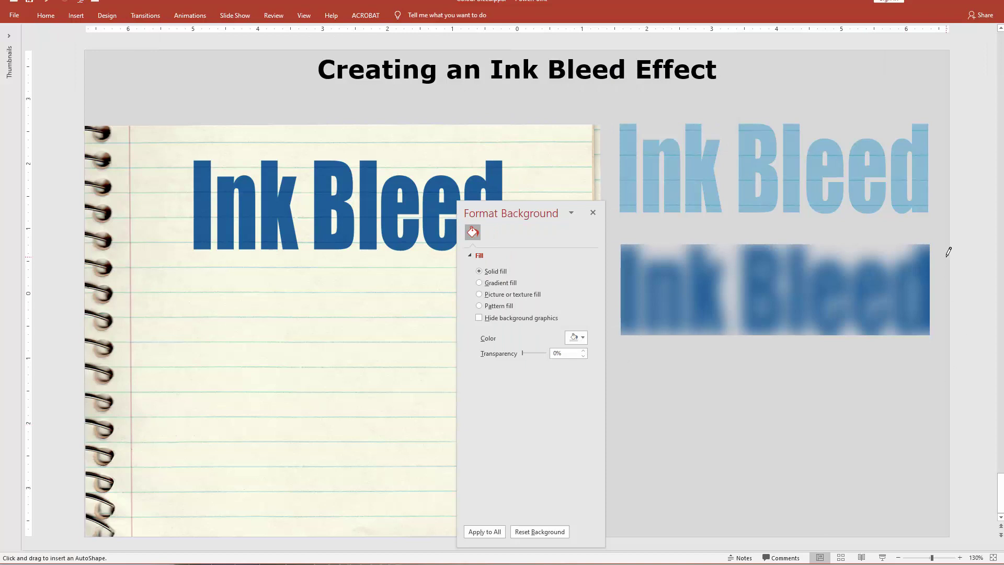
{"action": "mouse_move", "coordinate": [942, 246]}
{"action": "left_mouse_down"}
{"action": "mouse_move", "coordinate": [920, 268]}
{"action": "mouse_move", "coordinate": [834, 249]}
{"action": "left_mouse_up"}
{"action": "left_click_drag", "start_coordinate": [722, 255], "coordinate": [689, 264]}
{"action": "mouse_move", "coordinate": [611, 253]}
{"action": "left_mouse_down"}
{"action": "mouse_move", "coordinate": [614, 213]}
{"action": "mouse_move", "coordinate": [701, 164]}
{"action": "mouse_move", "coordinate": [863, 157]}
{"action": "mouse_move", "coordinate": [931, 193]}
{"action": "mouse_move", "coordinate": [954, 230]}
{"action": "mouse_move", "coordinate": [945, 250]}
{"action": "left_mouse_up"}
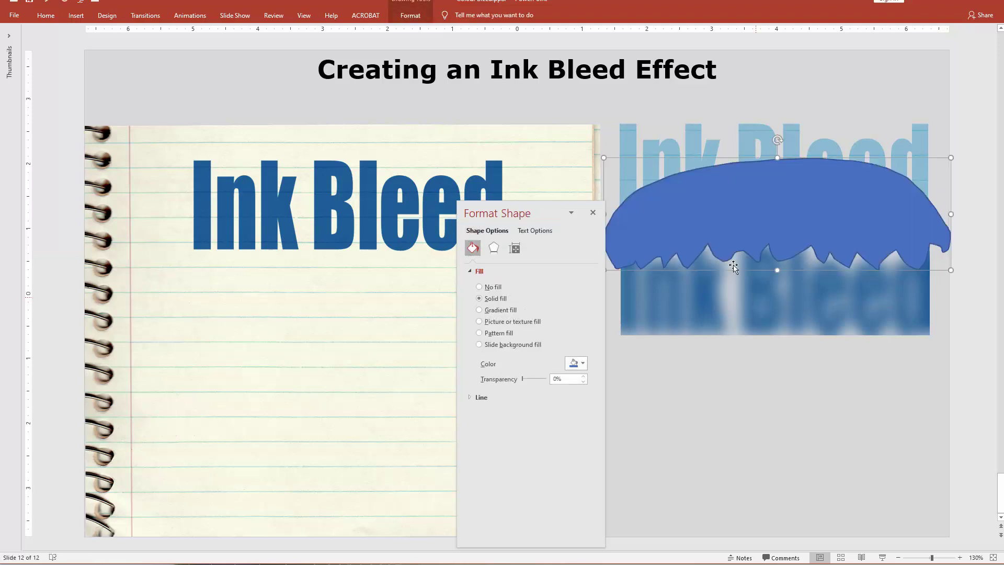
Subtract the upper freeform shape from the blurred picture to give it a ragged top edge.
{"action": "left_click", "coordinate": [702, 317]}
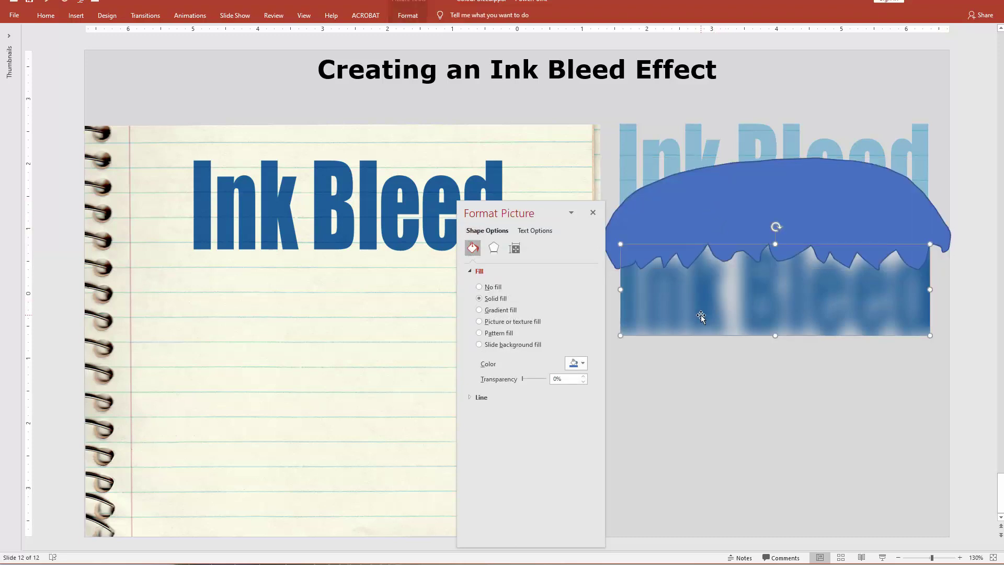
{"action": "left_click", "coordinate": [759, 194], "text": "shift"}
{"action": "left_click", "coordinate": [411, 15]}
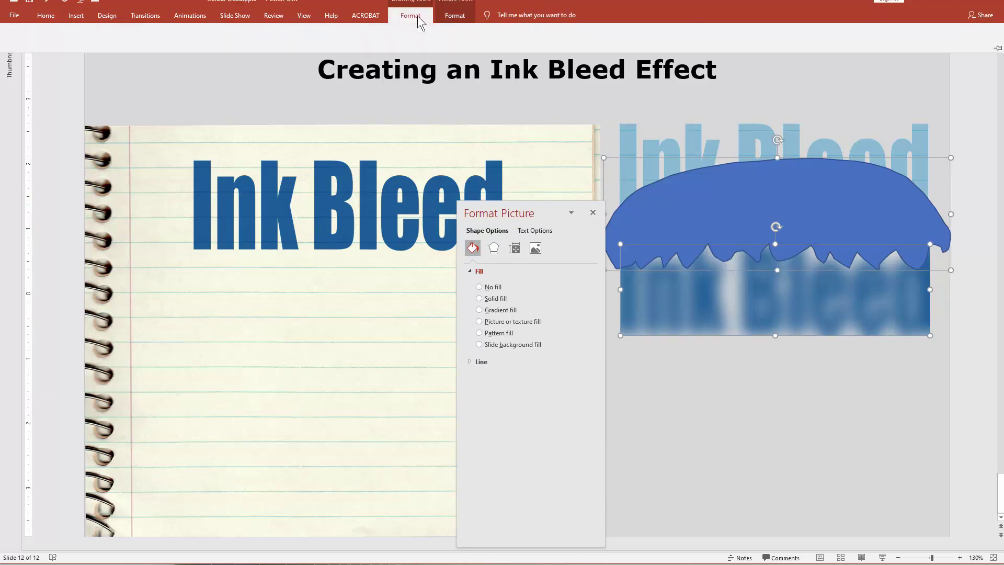
{"action": "left_click", "coordinate": [107, 54]}
{"action": "left_click", "coordinate": [106, 114]}
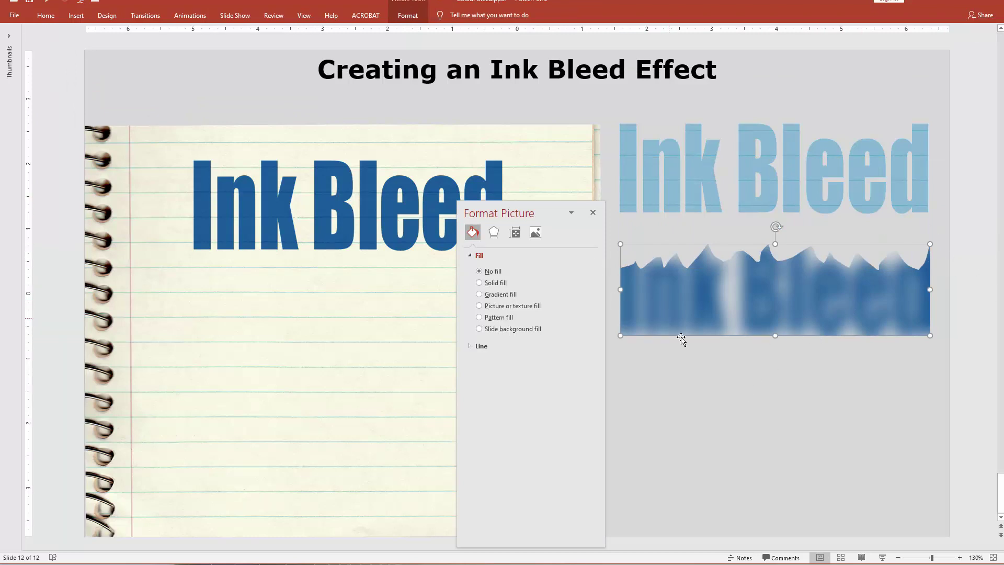
Draw a second closed Scribble freeform with jagged inner edges overlapping the sides and bottom of the blurred picture.
{"action": "left_click", "coordinate": [46, 16]}
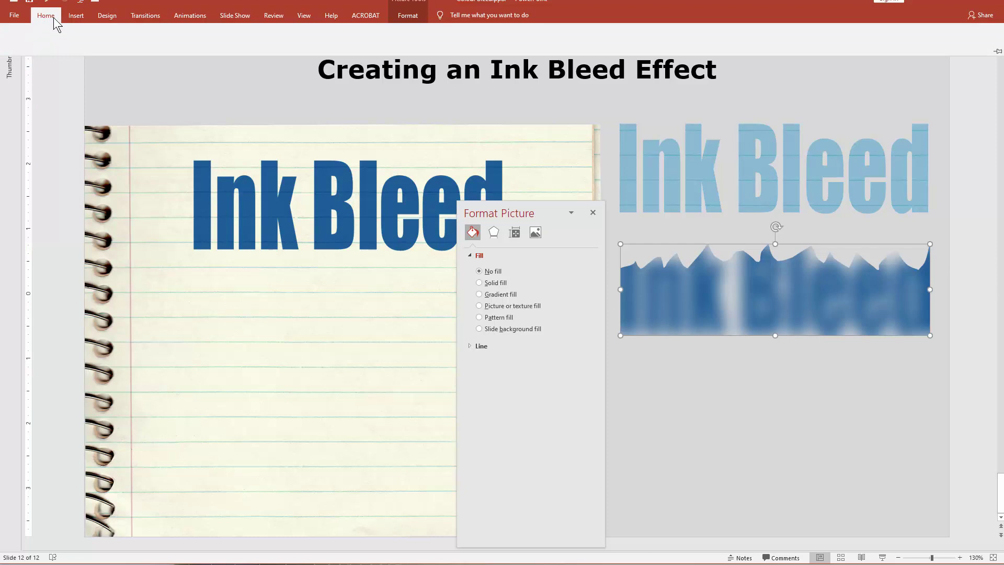
{"action": "left_click", "coordinate": [498, 54]}
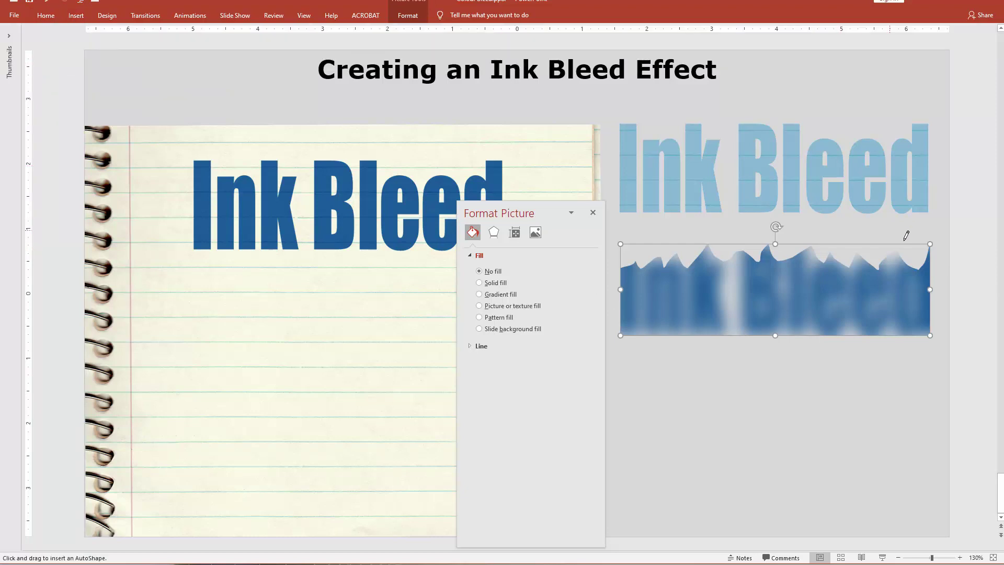
{"action": "left_click_drag", "start_coordinate": [951, 261], "coordinate": [928, 276]}
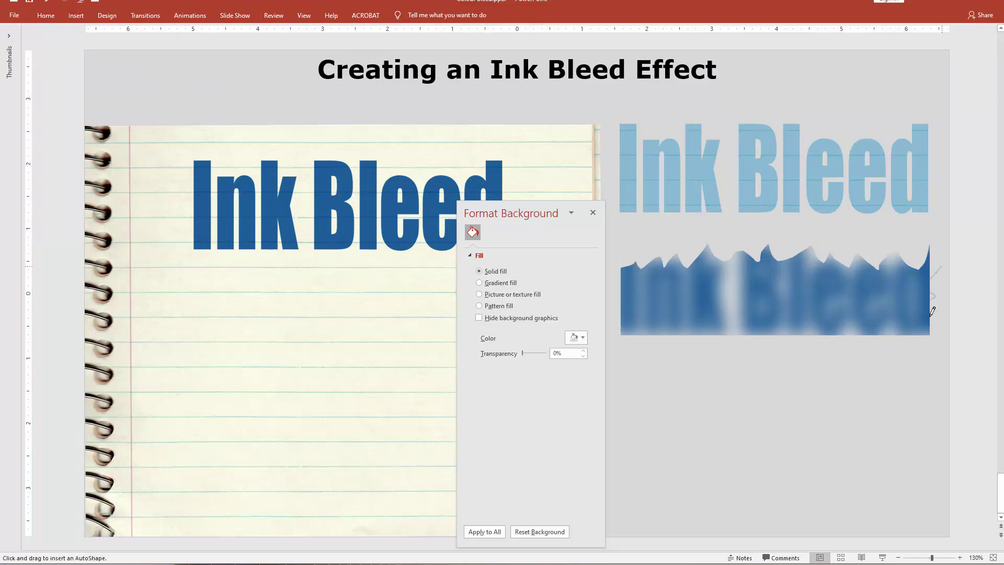
{"action": "mouse_move", "coordinate": [874, 320]}
{"action": "left_mouse_down"}
{"action": "mouse_move", "coordinate": [851, 342]}
{"action": "mouse_move", "coordinate": [830, 326]}
{"action": "mouse_move", "coordinate": [795, 349]}
{"action": "mouse_move", "coordinate": [775, 317]}
{"action": "mouse_move", "coordinate": [727, 317]}
{"action": "mouse_move", "coordinate": [656, 335]}
{"action": "mouse_move", "coordinate": [616, 320]}
{"action": "mouse_move", "coordinate": [621, 250]}
{"action": "left_mouse_up"}
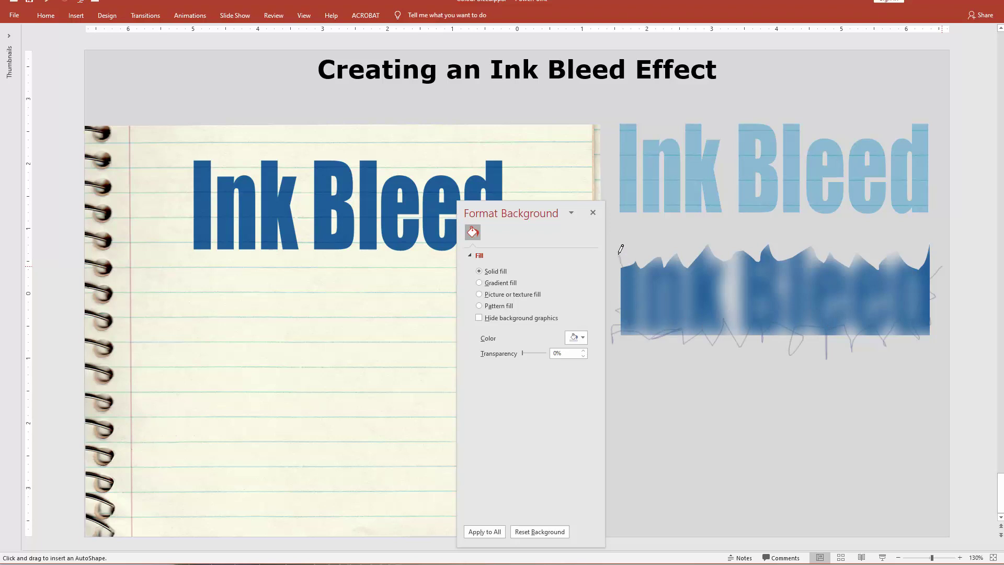
{"action": "mouse_move", "coordinate": [655, 414]}
{"action": "left_mouse_down"}
{"action": "mouse_move", "coordinate": [872, 405]}
{"action": "mouse_move", "coordinate": [966, 350]}
{"action": "mouse_move", "coordinate": [968, 295]}
{"action": "mouse_move", "coordinate": [944, 263]}
{"action": "left_mouse_up"}
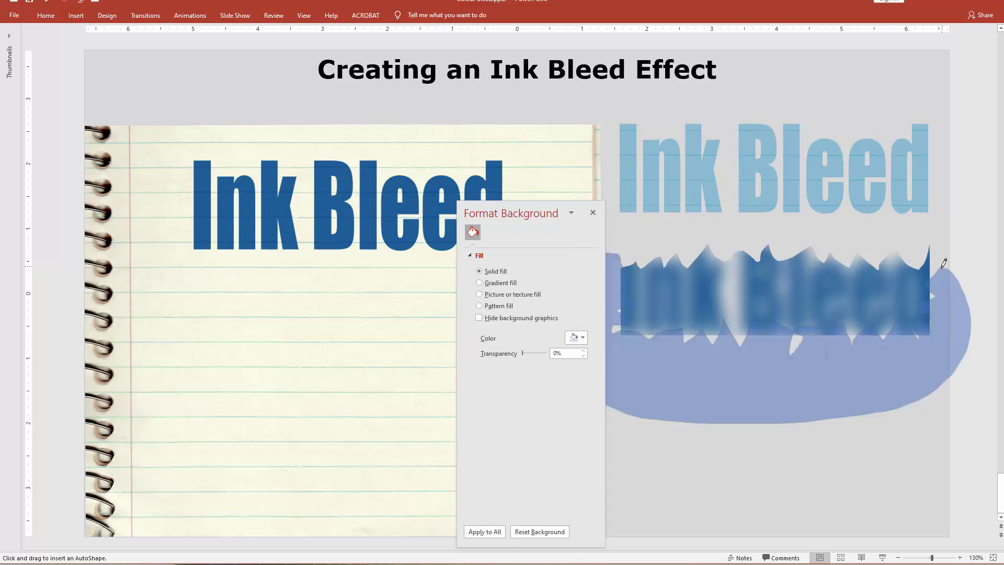
Subtract the second freeform from the blurred Ink Bleed picture to give its sides and bottom ragged edges.
{"action": "left_click", "coordinate": [723, 285]}
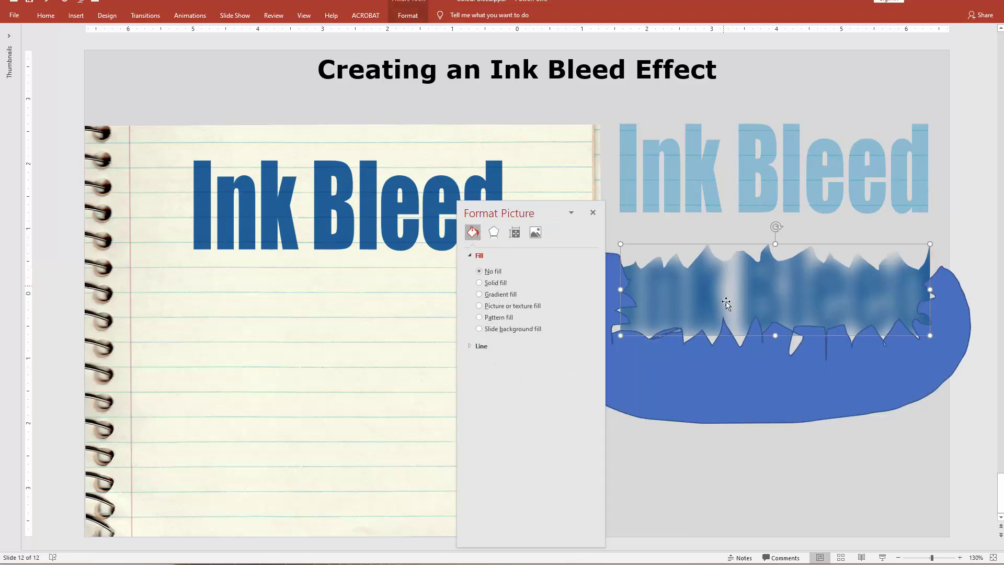
{"action": "left_click", "coordinate": [772, 411], "text": "shift"}
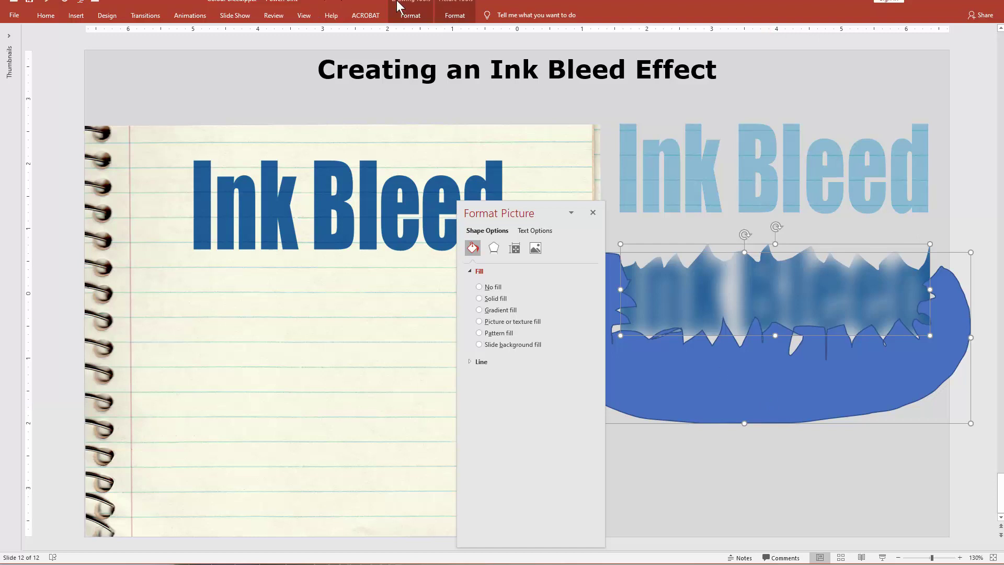
{"action": "left_click", "coordinate": [403, 16]}
{"action": "left_click", "coordinate": [118, 55]}
{"action": "left_click", "coordinate": [111, 112]}
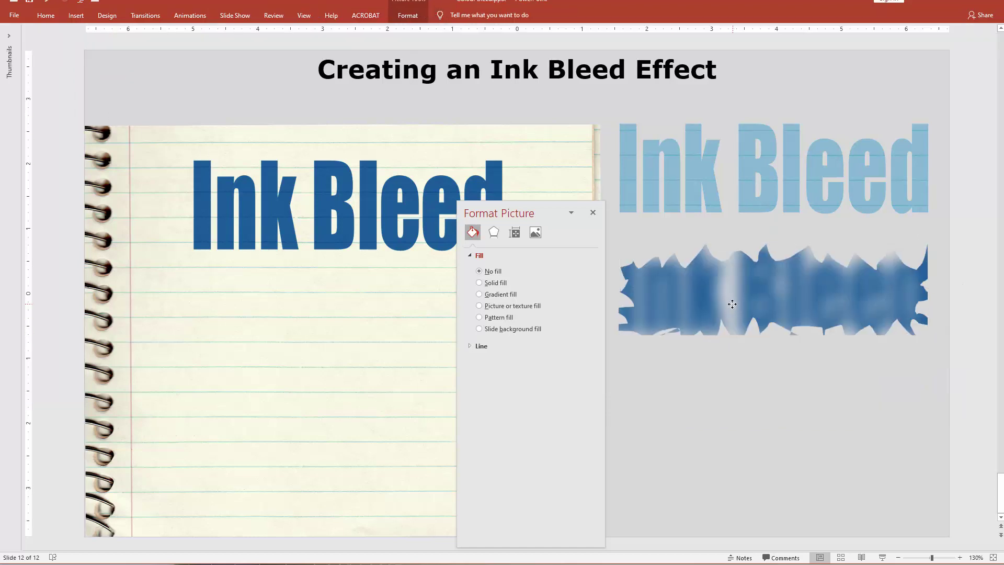
Apply 5 pt soft edges to the ragged blurred picture and nudge it slightly down and to the right.
{"action": "left_click", "coordinate": [497, 231]}
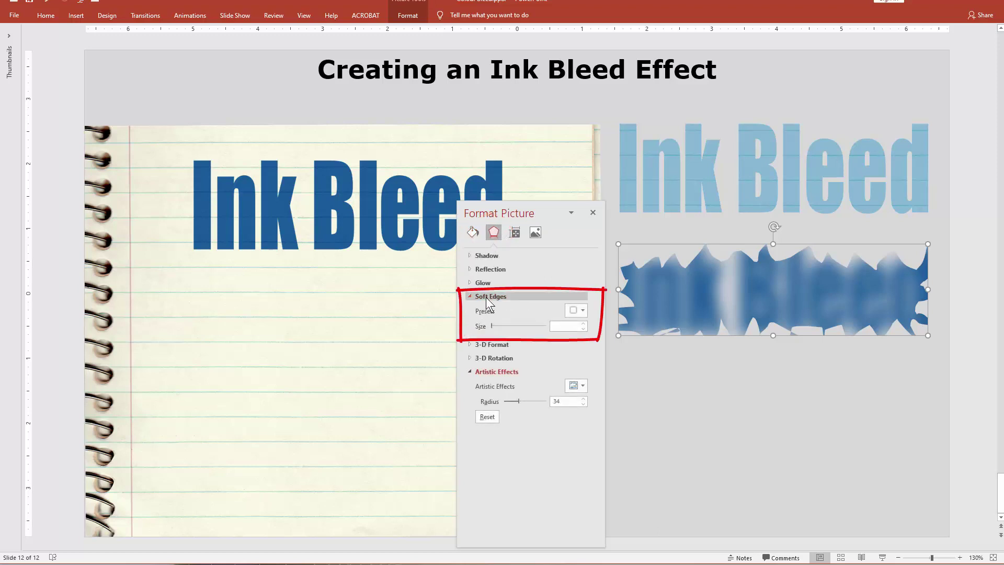
{"action": "left_click_drag", "start_coordinate": [492, 326], "coordinate": [496, 326]}
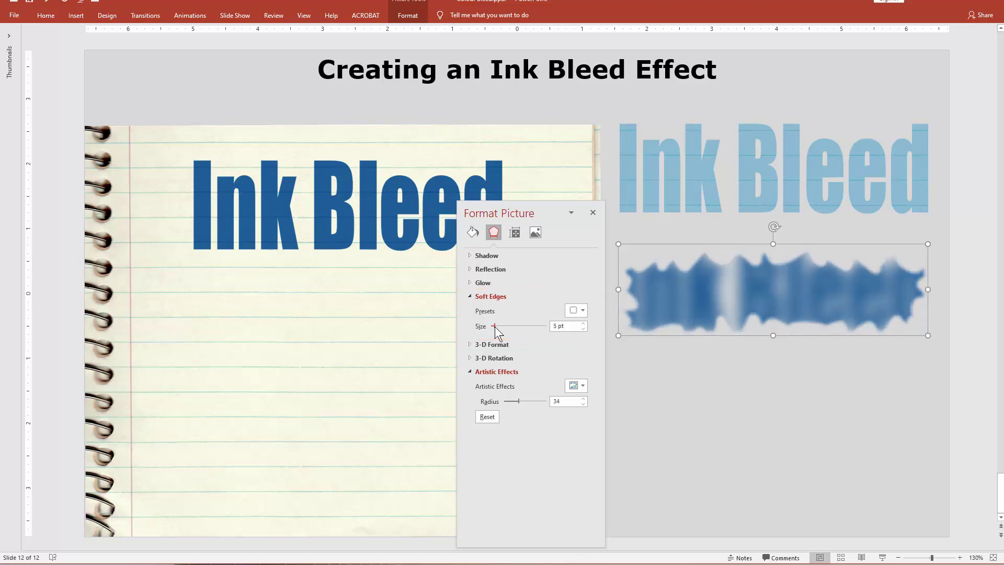
{"action": "left_click_drag", "start_coordinate": [806, 306], "coordinate": [807, 309]}
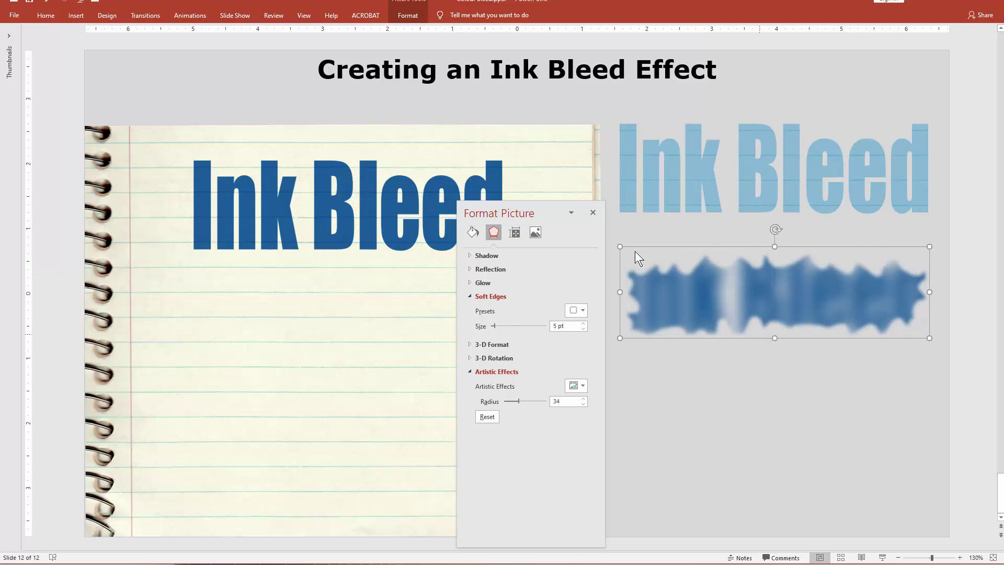
Draw a closed Scribble freeform running top to bottom across the left part of the blurred picture, before its light gap.
{"action": "left_click", "coordinate": [46, 16]}
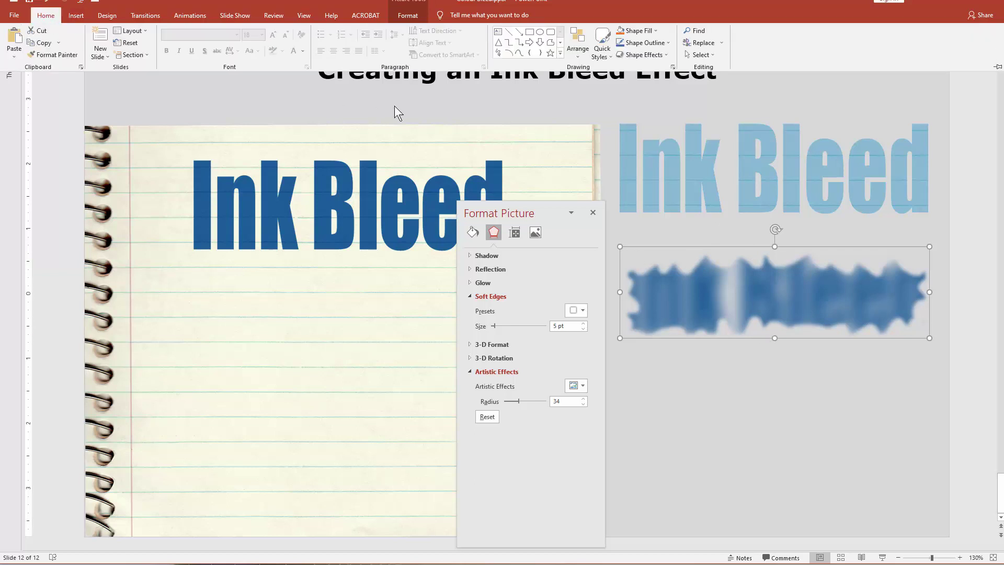
{"action": "left_click", "coordinate": [499, 53]}
{"action": "left_click_drag", "start_coordinate": [728, 351], "coordinate": [681, 287]}
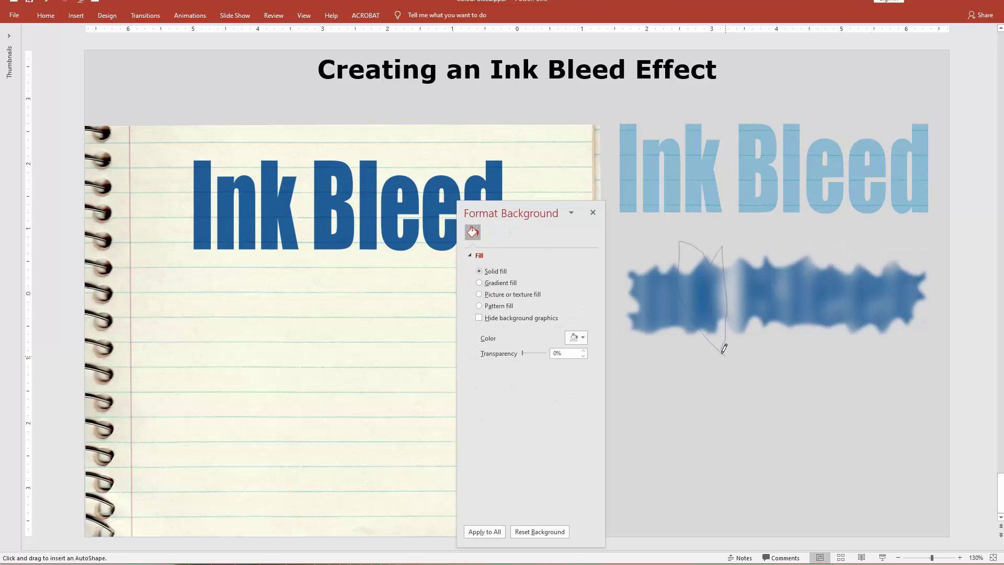
{"action": "left_click_drag", "start_coordinate": [724, 348], "coordinate": [725, 354]}
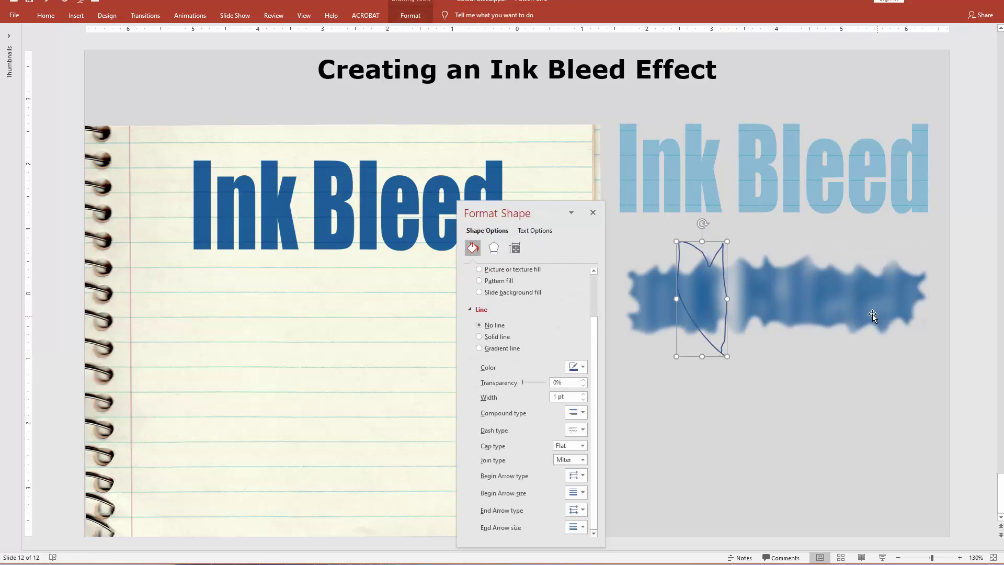
Subtract the narrow freeform from the blurred picture to cut a gap through its left part.
{"action": "left_click", "coordinate": [801, 301]}
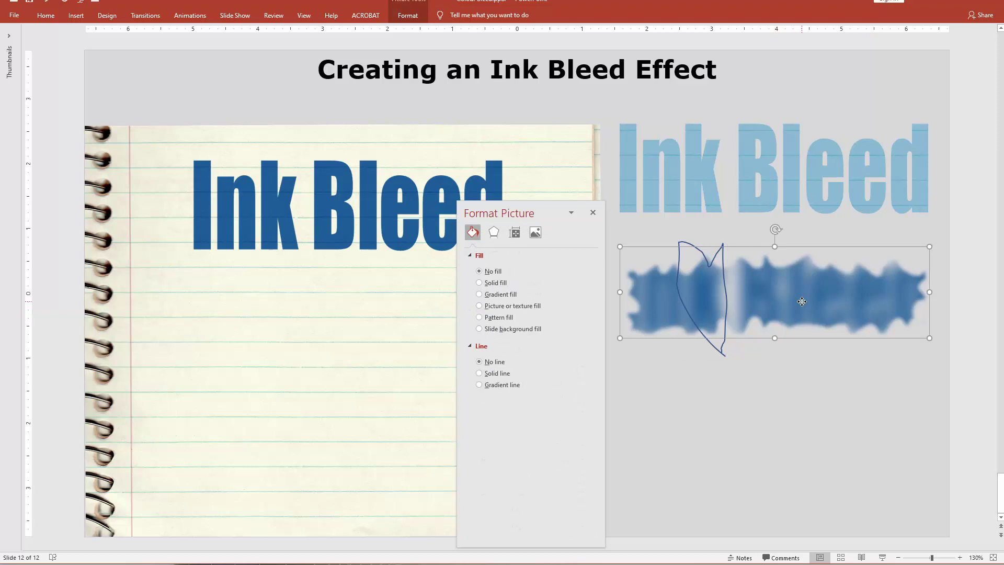
{"action": "left_click", "coordinate": [681, 244], "text": "shift"}
{"action": "left_click", "coordinate": [411, 15]}
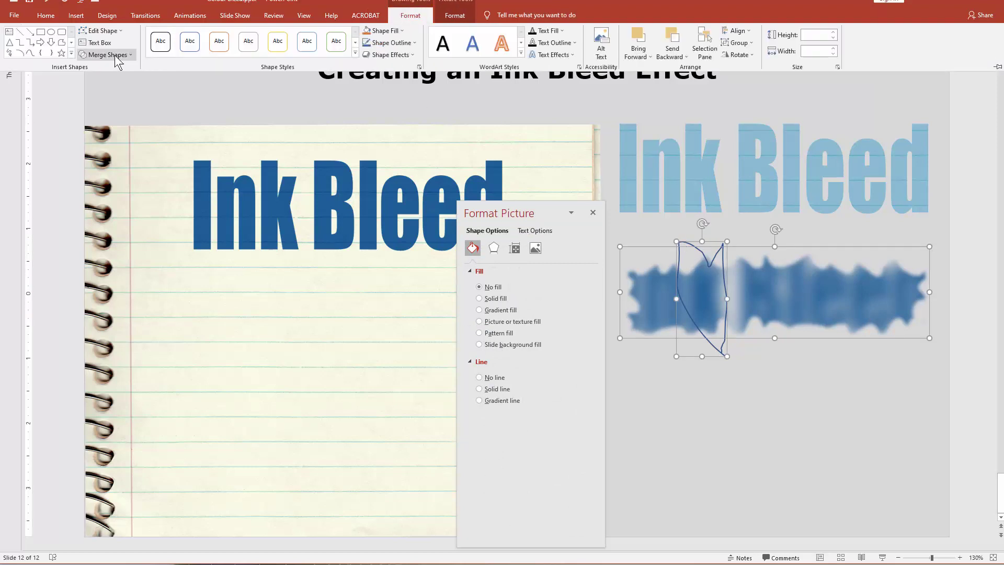
{"action": "left_click", "coordinate": [116, 55]}
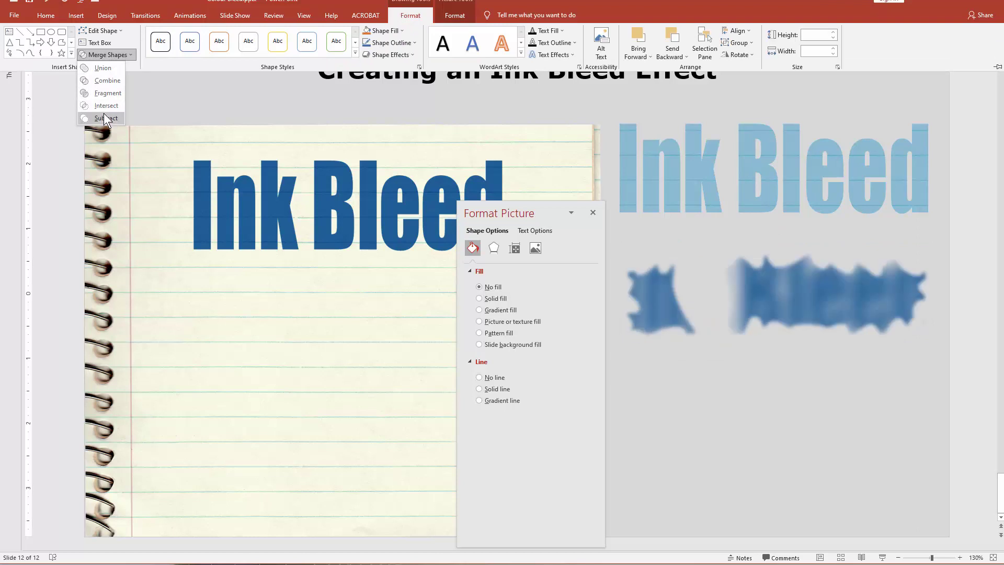
{"action": "left_click", "coordinate": [106, 119]}
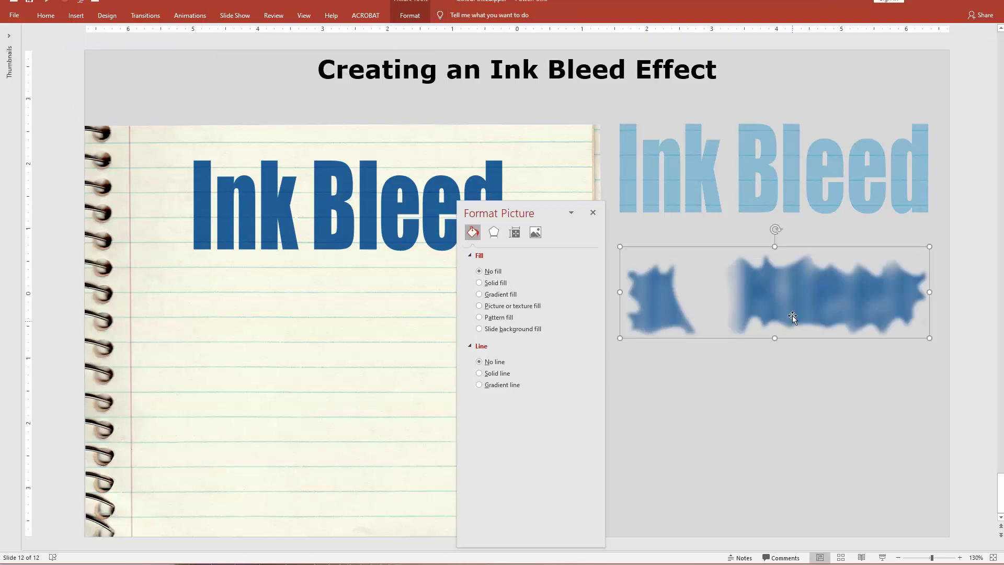
Draw another closed Scribble freeform from top to bottom across the right part of the blurred picture.
{"action": "left_click", "coordinate": [45, 16]}
{"action": "left_click", "coordinate": [500, 50]}
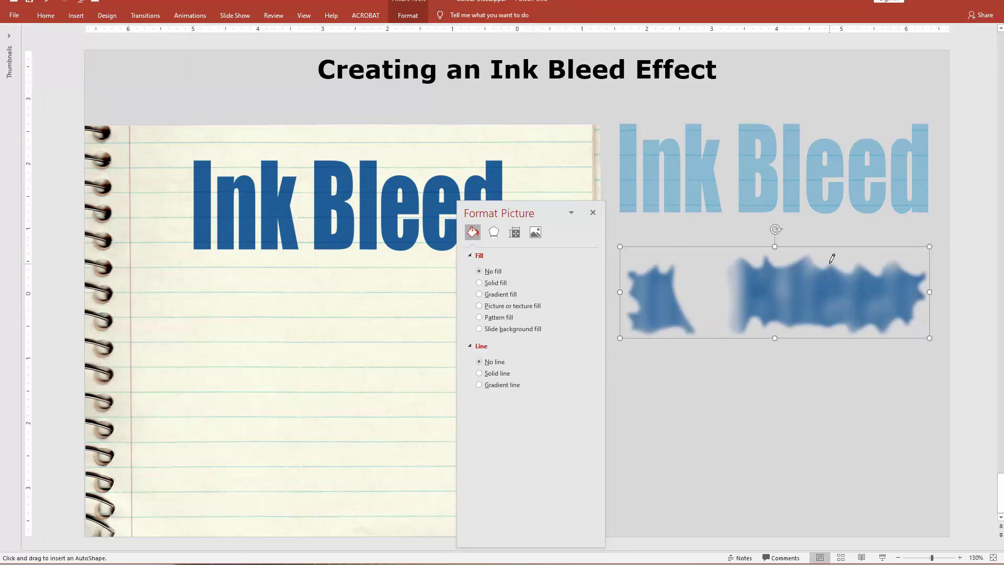
{"action": "left_click_drag", "start_coordinate": [816, 255], "coordinate": [825, 314]}
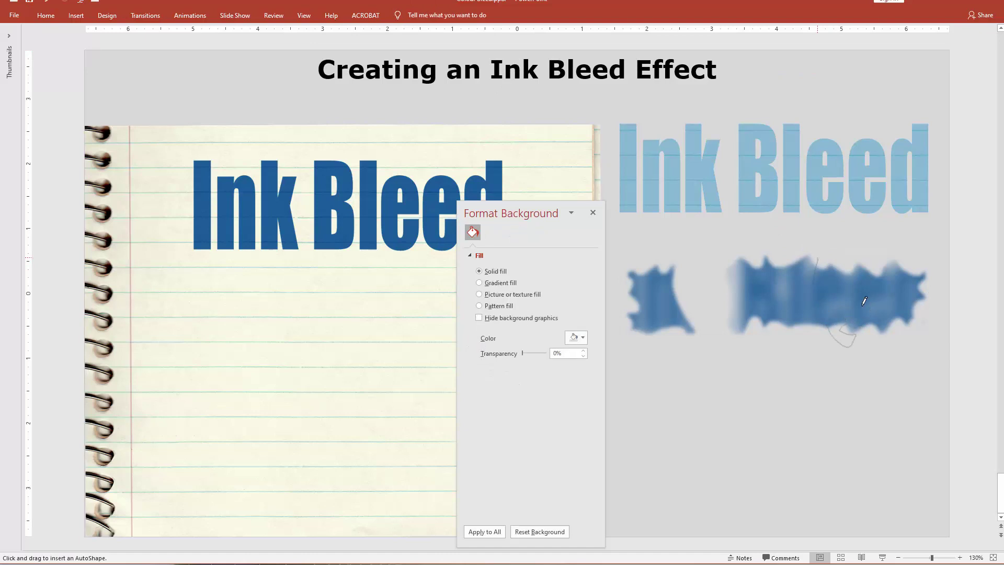
{"action": "left_click_drag", "start_coordinate": [829, 249], "coordinate": [817, 258]}
Subtract the new freeform from the blurred picture to cut a second gap through its right part.
{"action": "left_click", "coordinate": [770, 300]}
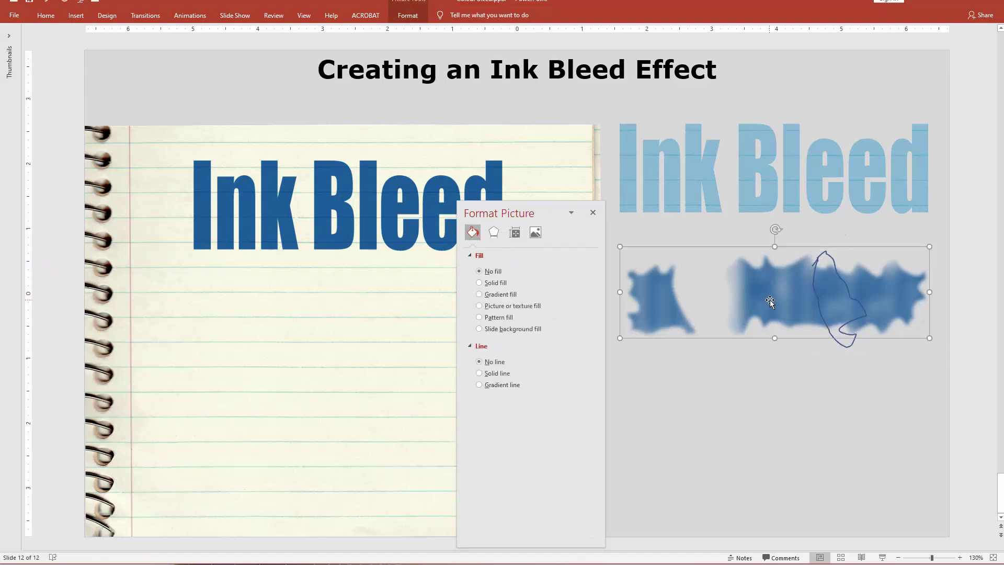
{"action": "left_click", "coordinate": [834, 262], "text": "shift"}
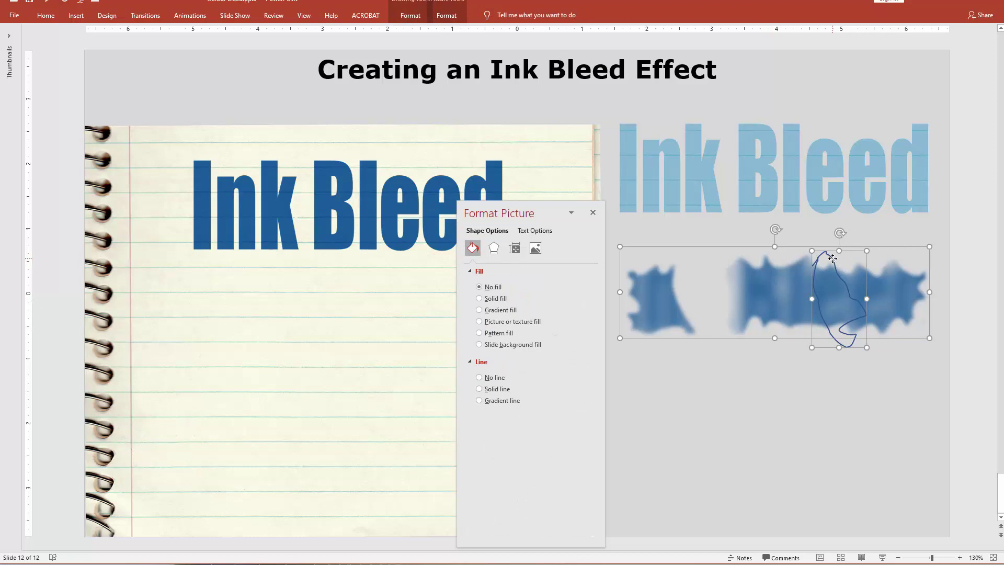
{"action": "left_click", "coordinate": [411, 17]}
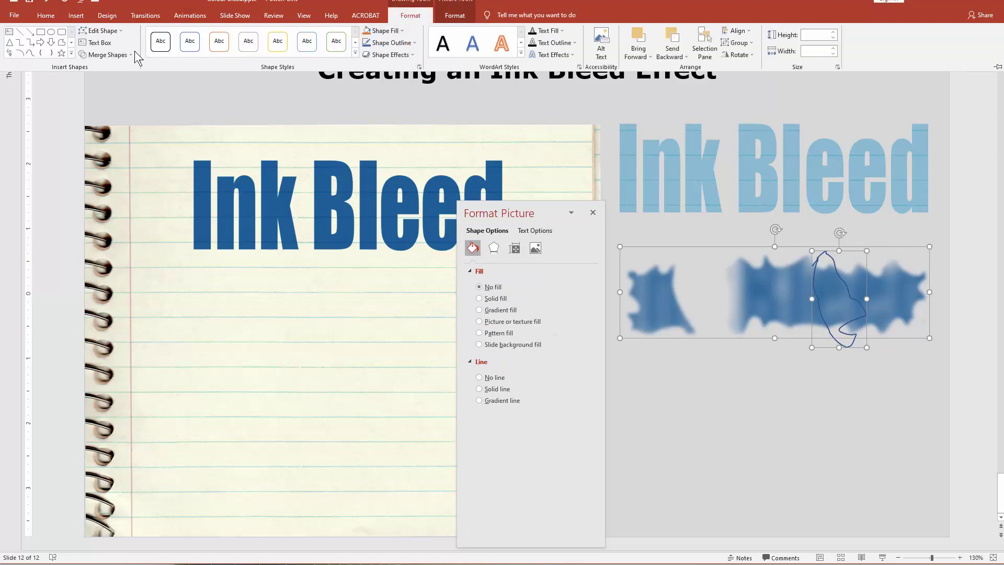
{"action": "left_click", "coordinate": [117, 55]}
{"action": "left_click", "coordinate": [104, 122]}
Move the blurred blotches onto the notebook page below the text and bring the sharp Ink Bleed picture to the front.
{"action": "left_click_drag", "start_coordinate": [796, 296], "coordinate": [354, 294]}
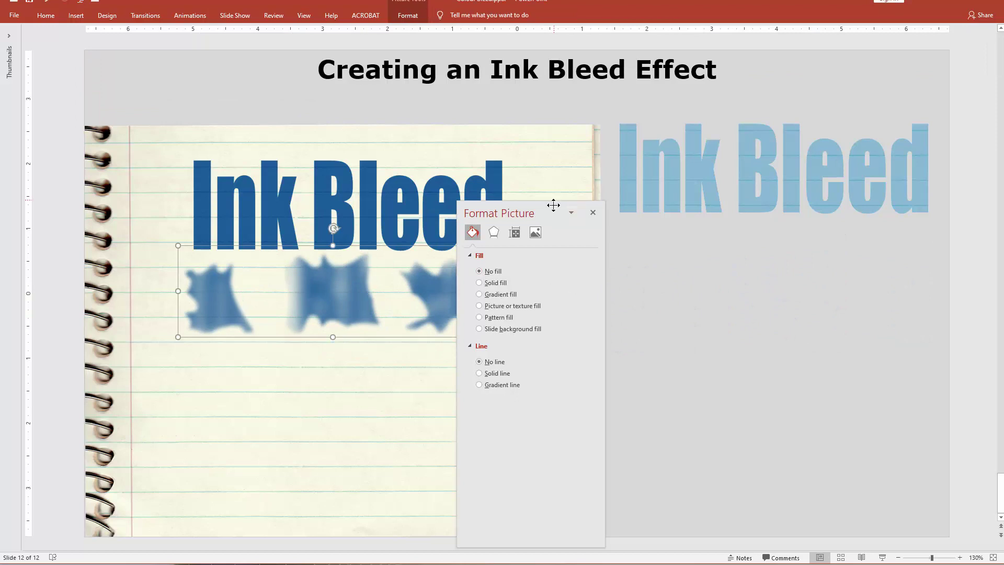
{"action": "left_click_drag", "start_coordinate": [554, 205], "coordinate": [709, 227]}
{"action": "left_click", "coordinate": [399, 192]}
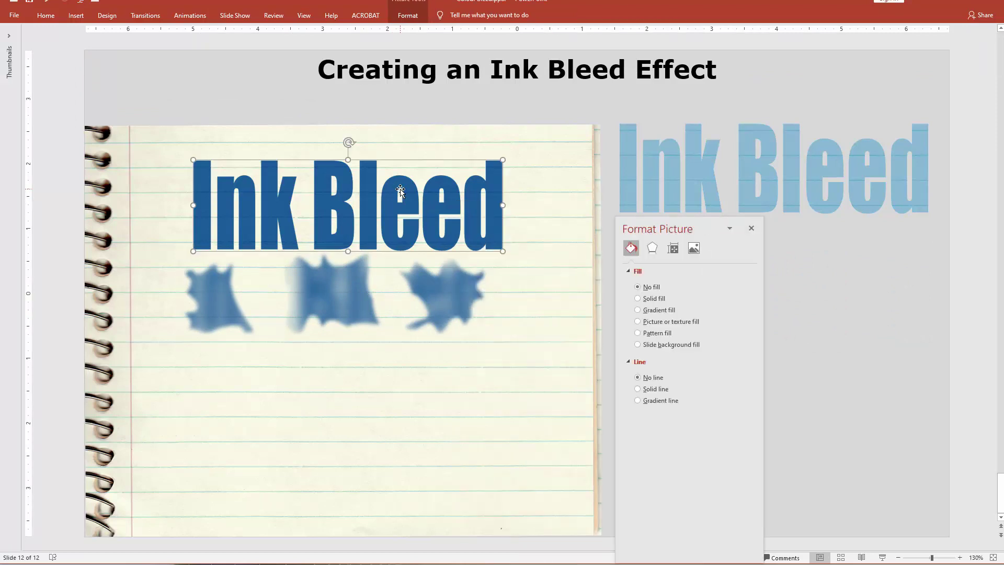
{"action": "right_click", "coordinate": [401, 196]}
{"action": "mouse_move", "coordinate": [418, 271]}
{"action": "left_click", "coordinate": [517, 278]}
Position the blurred blotches behind the sharp Ink Bleed text and widen them slightly beyond both ends of the text.
{"action": "left_click", "coordinate": [342, 292]}
{"action": "left_click_drag", "start_coordinate": [342, 293], "coordinate": [347, 220]}
{"action": "left_click_drag", "start_coordinate": [494, 204], "coordinate": [519, 203]}
{"action": "left_click_drag", "start_coordinate": [179, 203], "coordinate": [173, 202]}
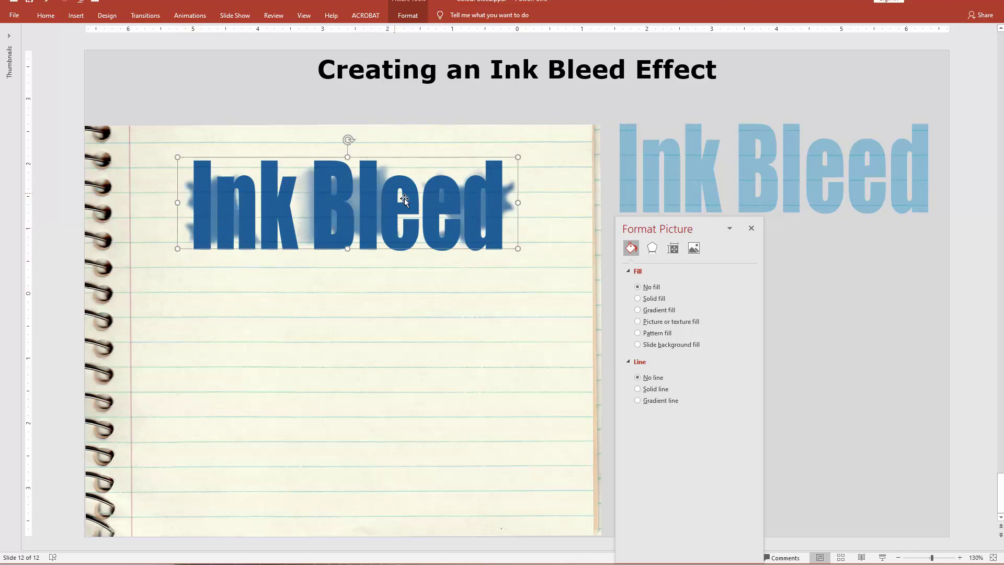
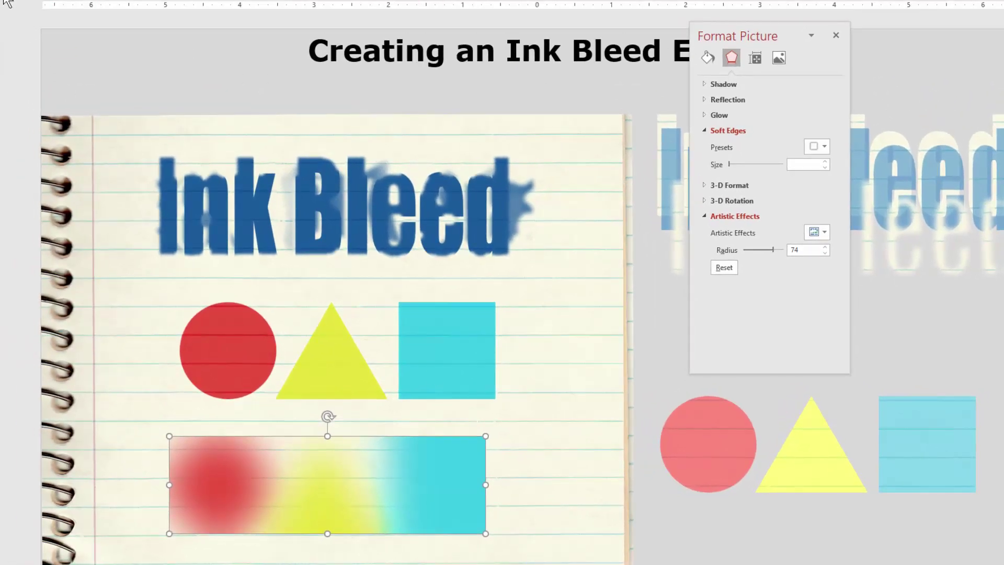
Draw a closed Scribble freeform with a jagged lower edge overlapping the top edge of the blurred coloured-shapes picture.
{"action": "left_click", "coordinate": [7, 4]}
{"action": "left_click", "coordinate": [526, 33]}
{"action": "mouse_move", "coordinate": [495, 457]}
{"action": "left_mouse_down"}
{"action": "mouse_move", "coordinate": [473, 426]}
{"action": "mouse_move", "coordinate": [363, 446]}
{"action": "mouse_move", "coordinate": [330, 421]}
{"action": "mouse_move", "coordinate": [287, 446]}
{"action": "mouse_move", "coordinate": [257, 430]}
{"action": "left_mouse_up"}
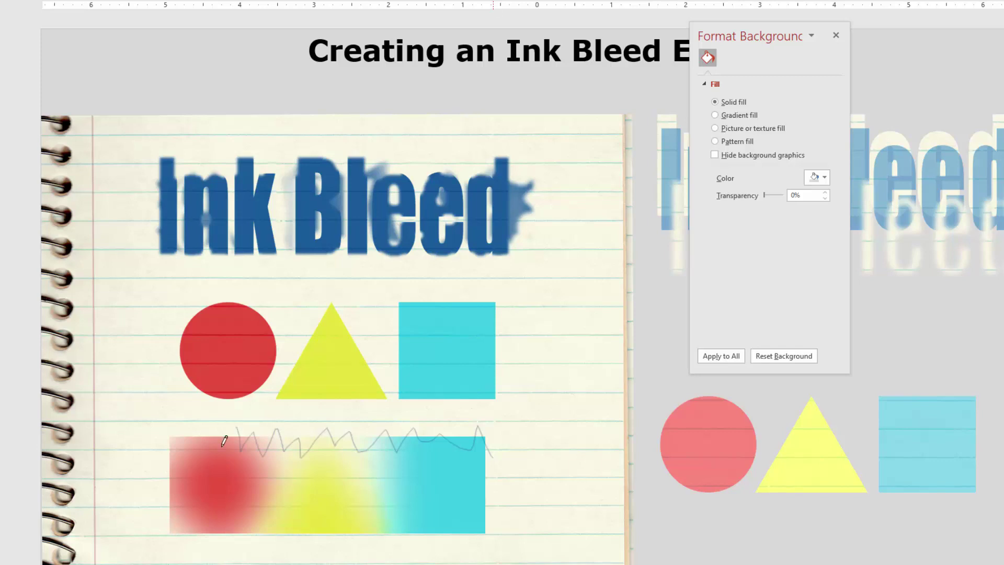
{"action": "mouse_move", "coordinate": [184, 450]}
{"action": "left_mouse_down"}
{"action": "mouse_move", "coordinate": [140, 418]}
{"action": "mouse_move", "coordinate": [474, 314]}
{"action": "mouse_move", "coordinate": [548, 392]}
{"action": "mouse_move", "coordinate": [511, 447]}
{"action": "mouse_move", "coordinate": [492, 456]}
{"action": "left_mouse_up"}
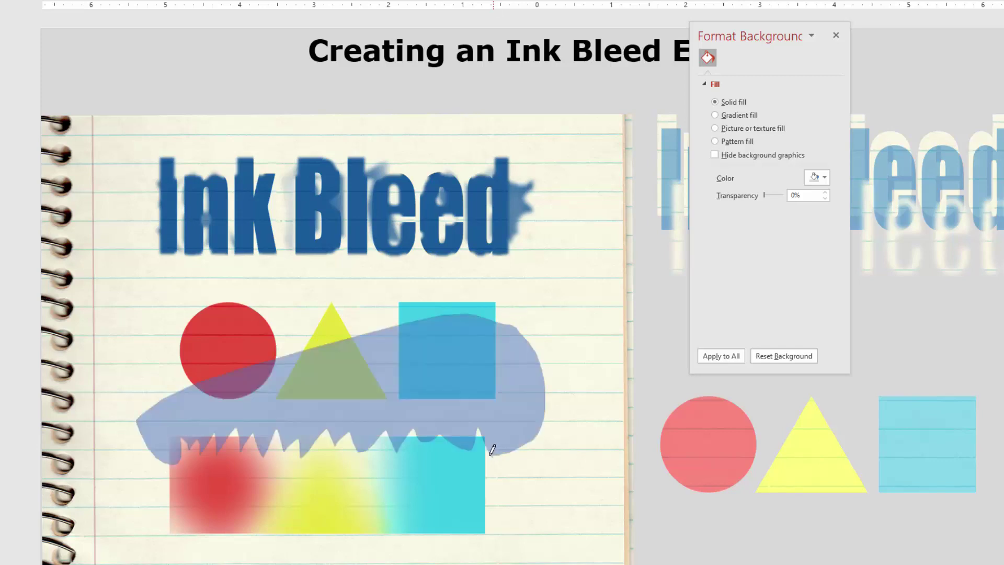
Subtract the upper freeform from the blurred coloured-shapes picture to give it a ragged top edge.
{"action": "left_click", "coordinate": [422, 499]}
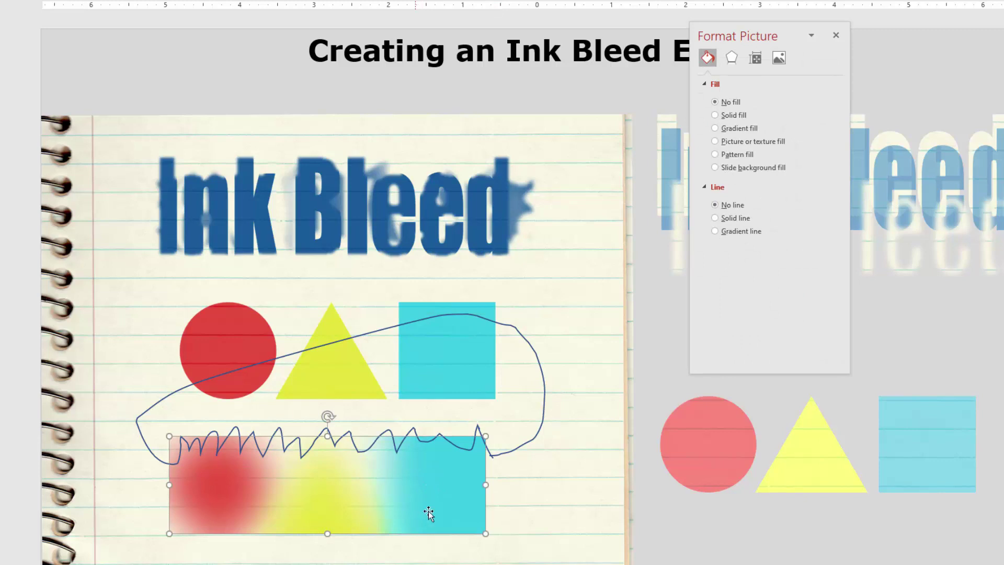
{"action": "left_click", "coordinate": [542, 376], "text": "shift"}
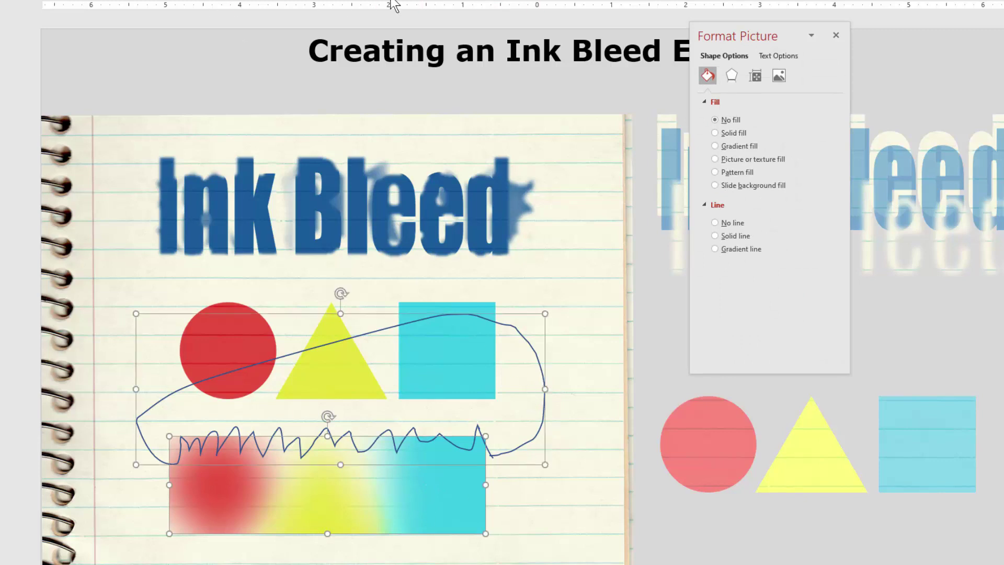
{"action": "left_click", "coordinate": [74, 31]}
{"action": "left_click", "coordinate": [68, 107]}
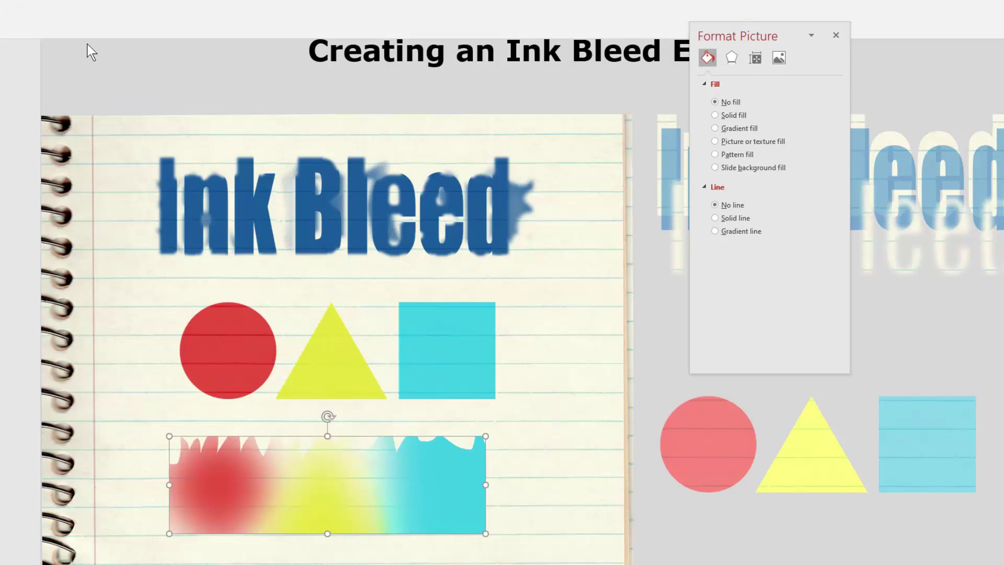
Draw a closed Scribble freeform with jagged inner edges overlapping the sides and bottom of the blurred coloured-shapes picture.
{"action": "left_click", "coordinate": [314, 4]}
{"action": "left_click", "coordinate": [517, 34]}
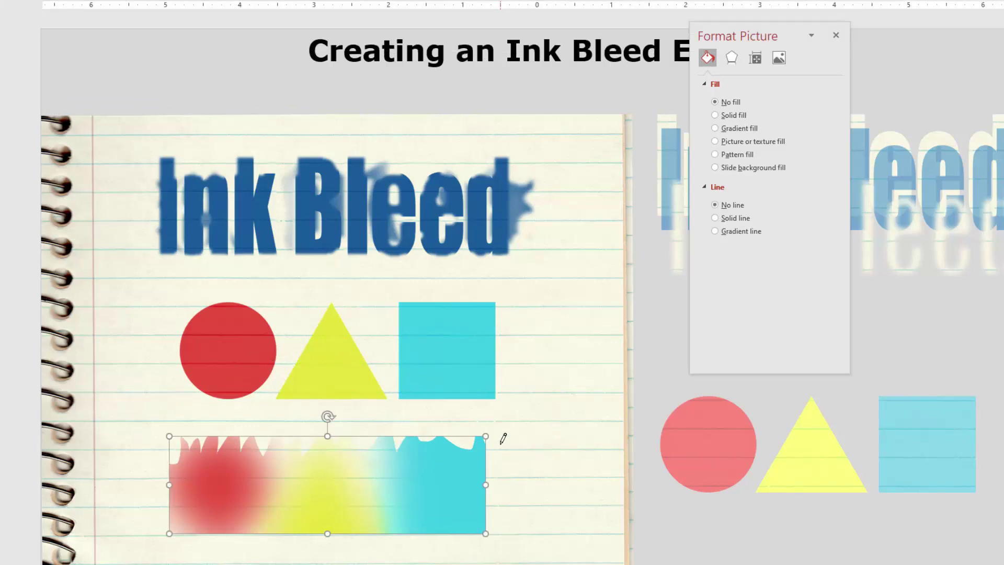
{"action": "left_click_drag", "start_coordinate": [500, 444], "coordinate": [477, 478]}
{"action": "left_click_drag", "start_coordinate": [476, 513], "coordinate": [463, 530]}
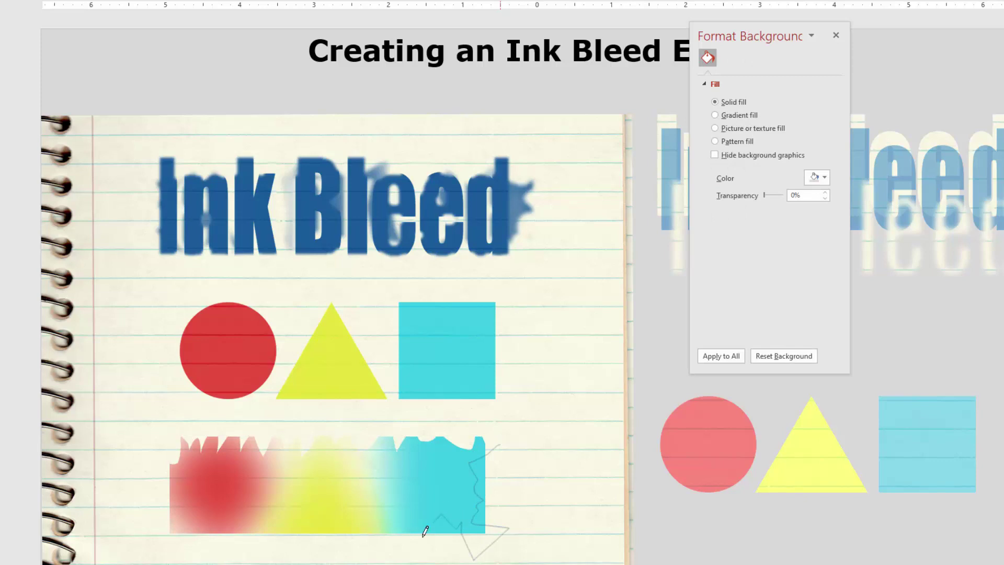
{"action": "mouse_move", "coordinate": [399, 515]}
{"action": "left_mouse_down"}
{"action": "mouse_move", "coordinate": [336, 542]}
{"action": "mouse_move", "coordinate": [300, 523]}
{"action": "mouse_move", "coordinate": [256, 525]}
{"action": "left_mouse_up"}
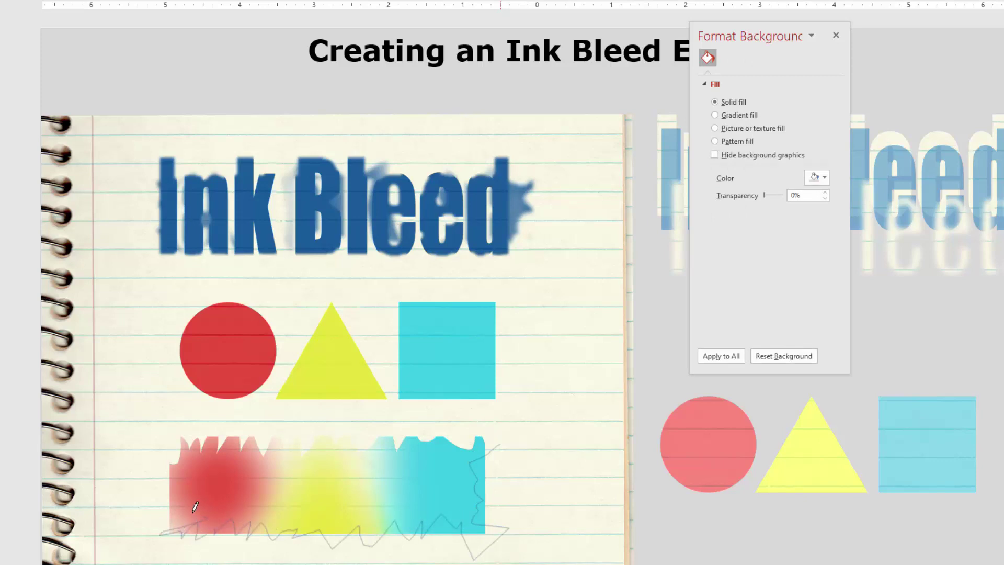
{"action": "left_click_drag", "start_coordinate": [140, 447], "coordinate": [139, 561]}
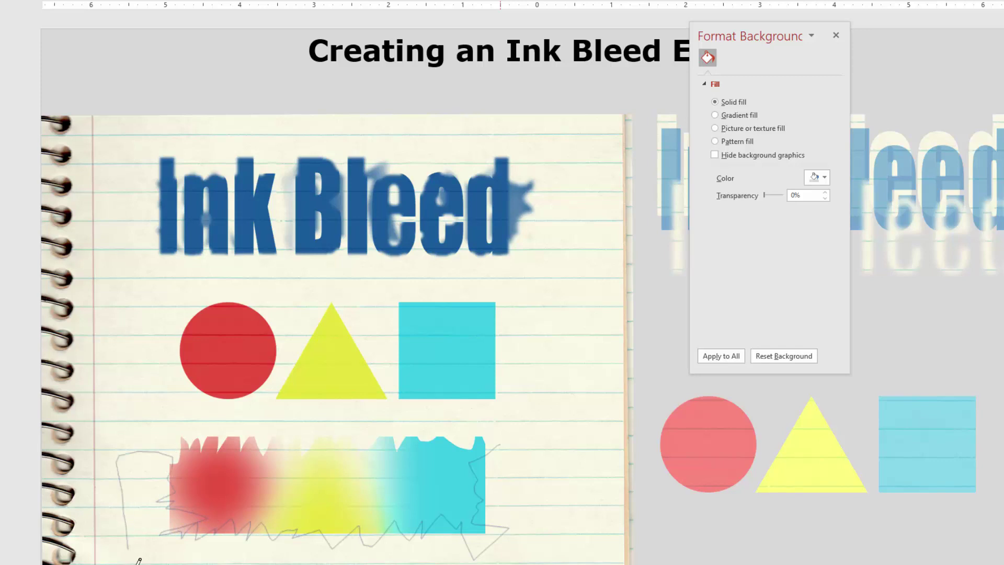
{"action": "mouse_move", "coordinate": [533, 549]}
{"action": "left_mouse_down"}
{"action": "mouse_move", "coordinate": [556, 459]}
{"action": "mouse_move", "coordinate": [516, 432]}
{"action": "mouse_move", "coordinate": [499, 444]}
{"action": "left_mouse_up"}
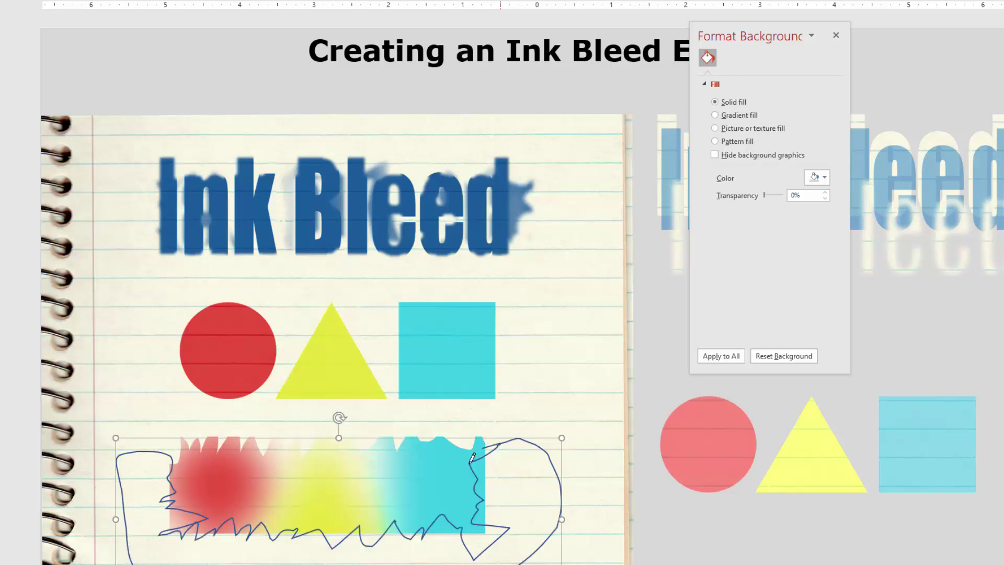
Subtract the lower Scribble freeform from the blurred coloured-shapes picture and give the resulting ragged picture 7 pt soft edges.
{"action": "left_click", "coordinate": [422, 486]}
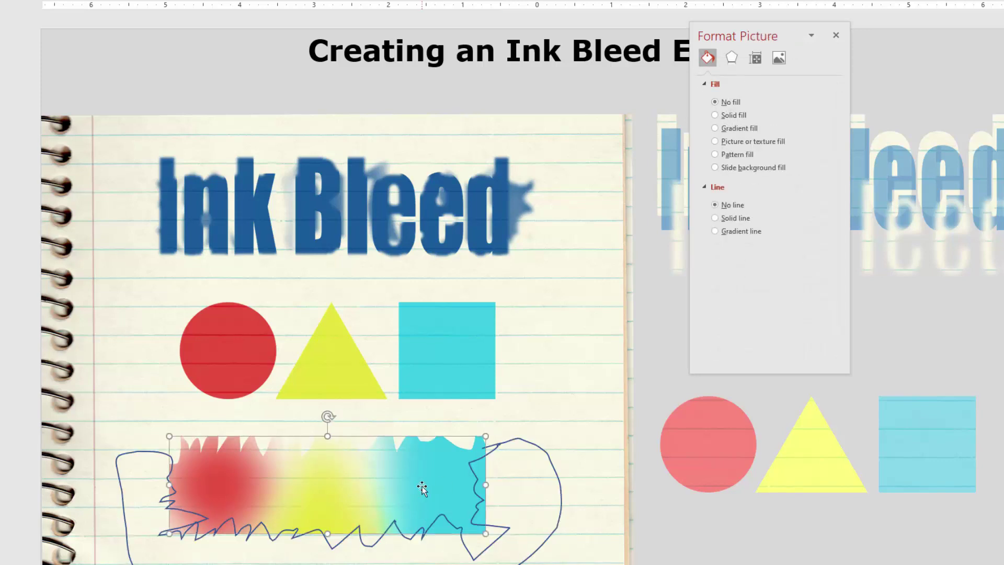
{"action": "left_click", "coordinate": [557, 480], "text": "shift"}
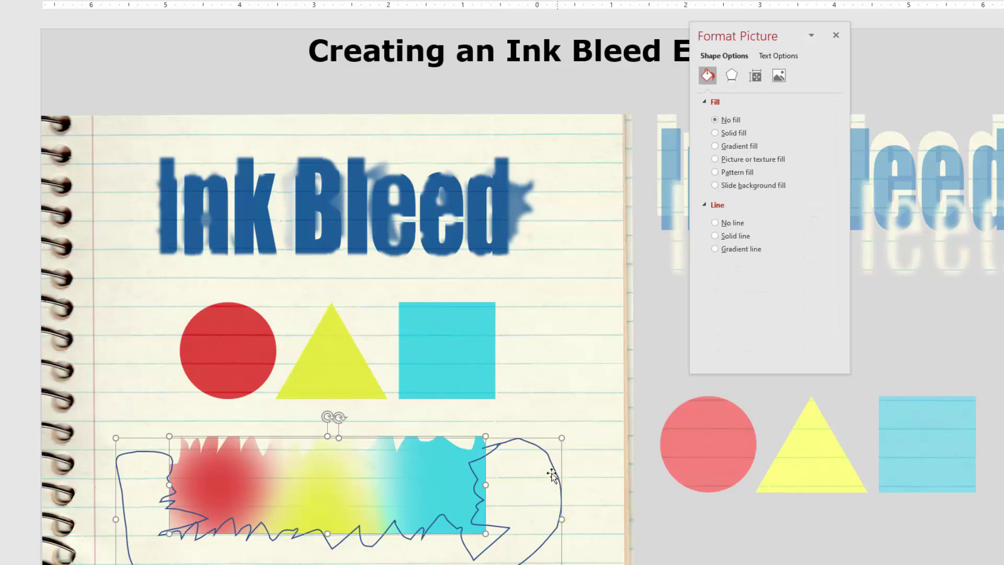
{"action": "left_click", "coordinate": [411, 2]}
{"action": "left_click", "coordinate": [70, 34]}
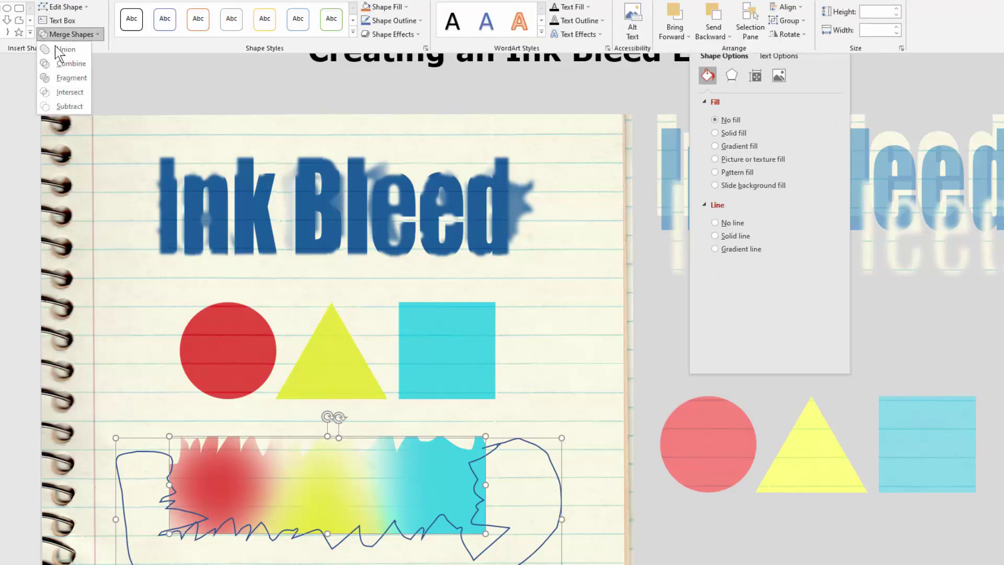
{"action": "left_click", "coordinate": [61, 105]}
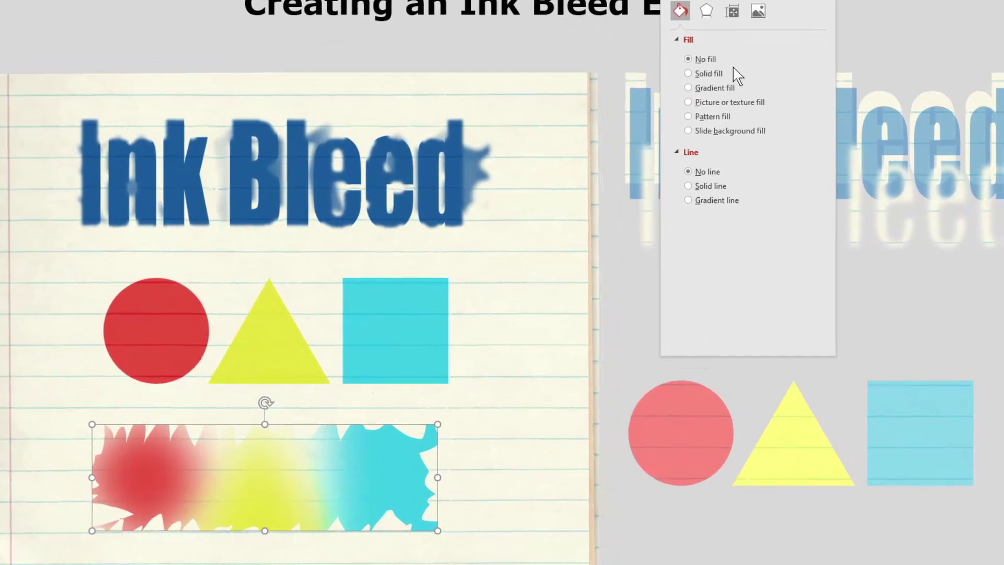
{"action": "left_click", "coordinate": [704, 18]}
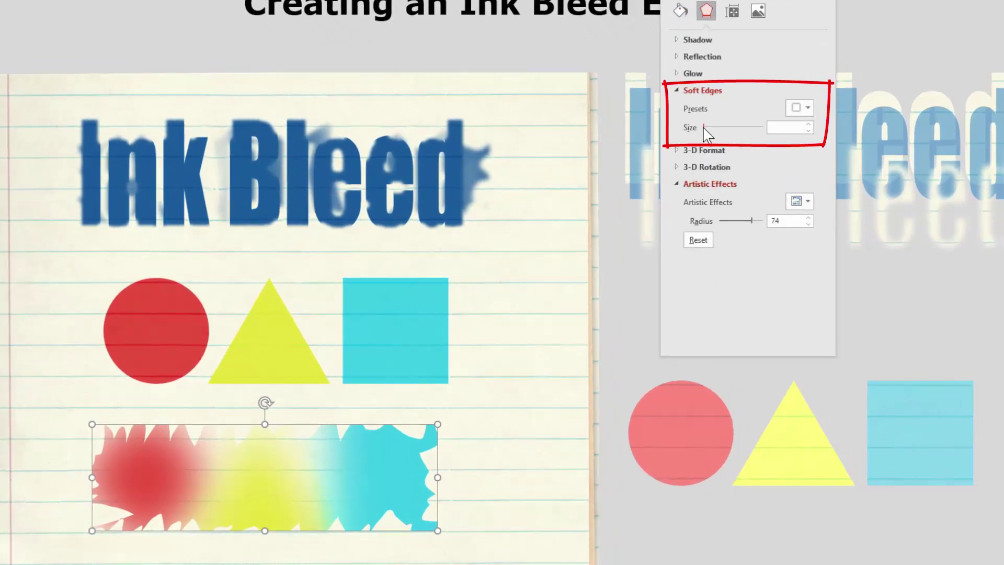
{"action": "left_click_drag", "start_coordinate": [706, 130], "coordinate": [707, 131]}
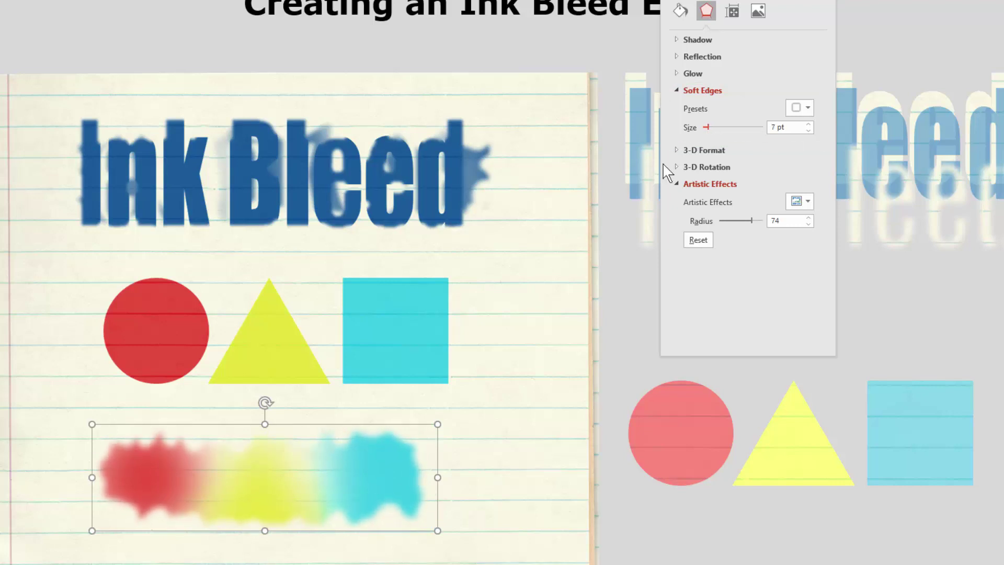
Bring the sharp coloured-shapes picture to the front and place the blurred ragged copy behind it.
{"action": "left_click", "coordinate": [374, 339]}
{"action": "right_click", "coordinate": [374, 339]}
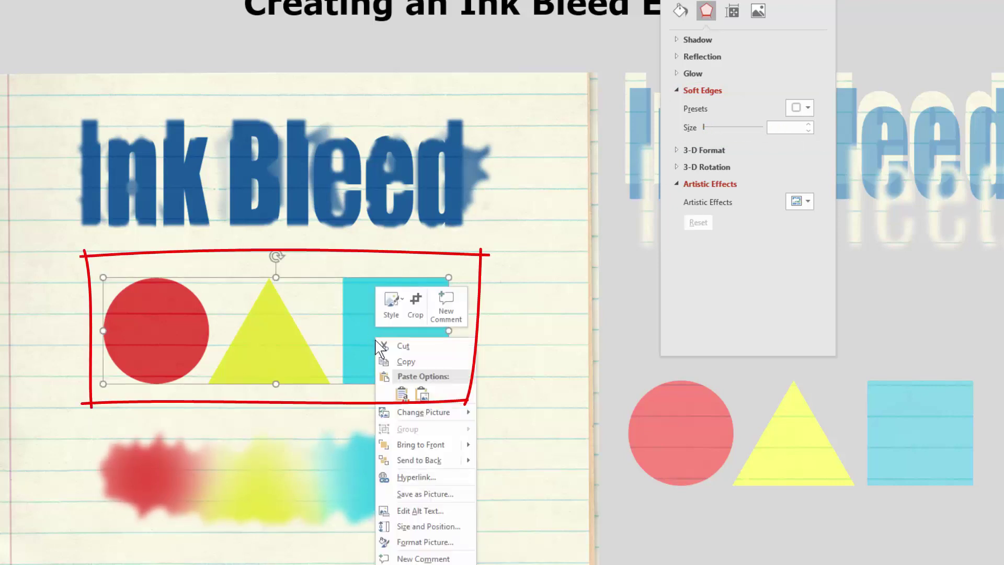
{"action": "left_click", "coordinate": [399, 455]}
{"action": "left_click_drag", "start_coordinate": [337, 510], "coordinate": [340, 360]}
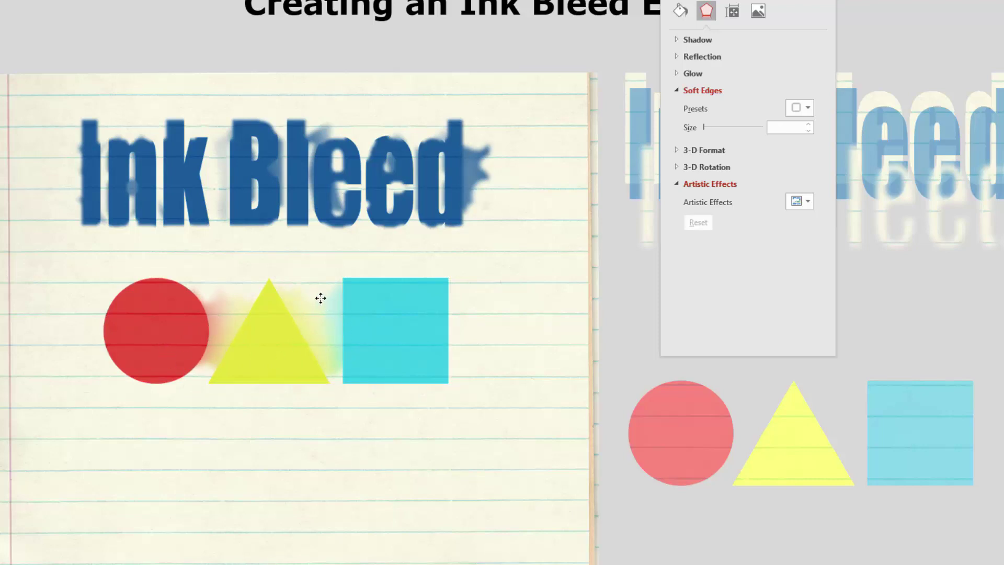
Stretch the blurred picture outward at both sides and the bottom, and realign the sharp coloured shapes over it.
{"action": "left_click", "coordinate": [372, 341]}
{"action": "left_click", "coordinate": [378, 300]}
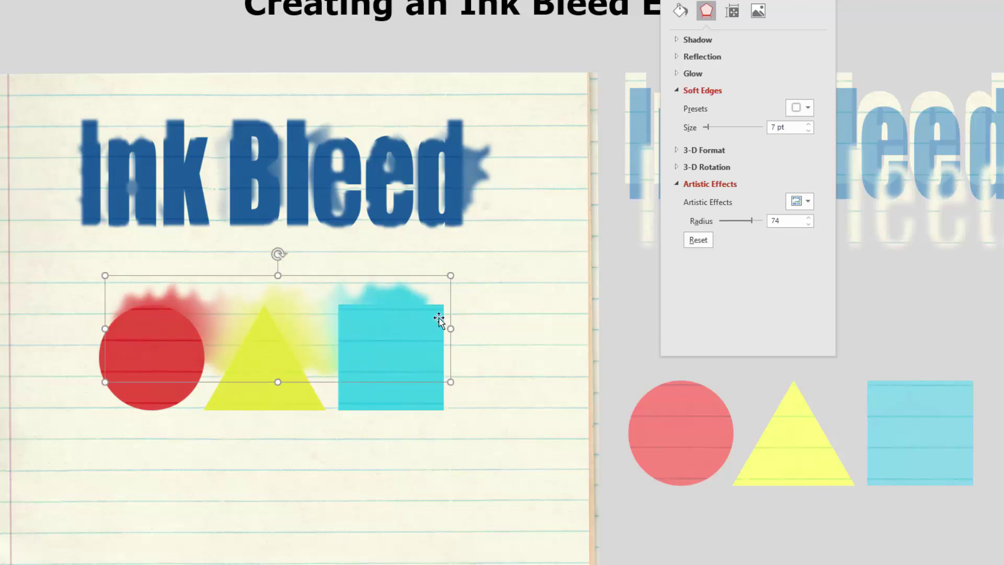
{"action": "left_click_drag", "start_coordinate": [450, 327], "coordinate": [473, 329]}
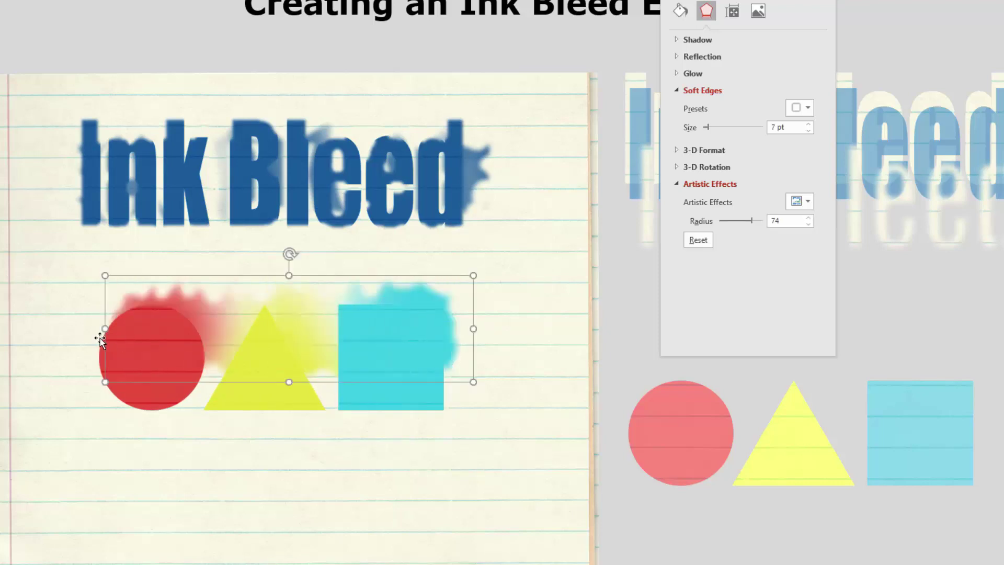
{"action": "left_click_drag", "start_coordinate": [100, 329], "coordinate": [85, 328]}
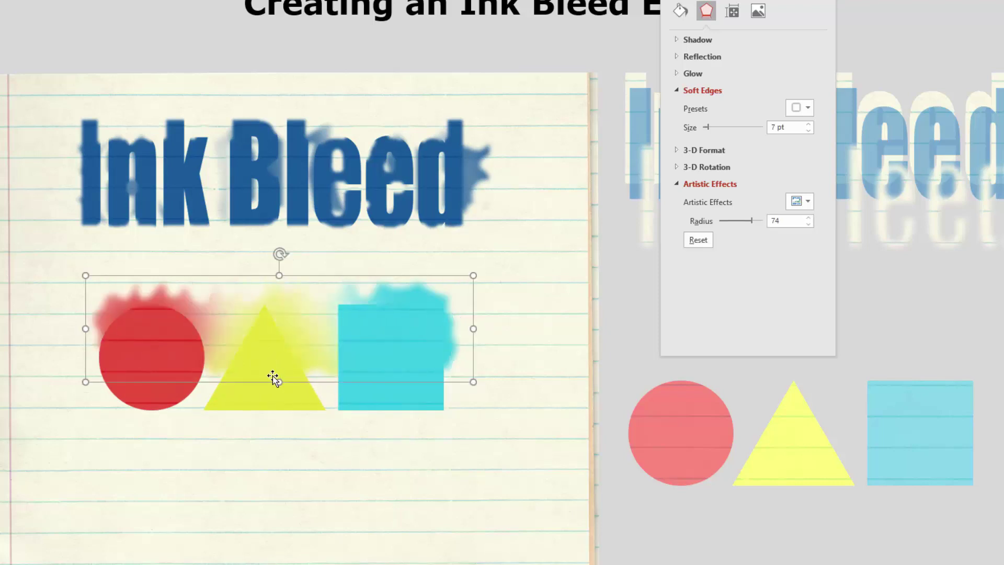
{"action": "left_click_drag", "start_coordinate": [278, 381], "coordinate": [302, 385]}
{"action": "left_click", "coordinate": [298, 405]}
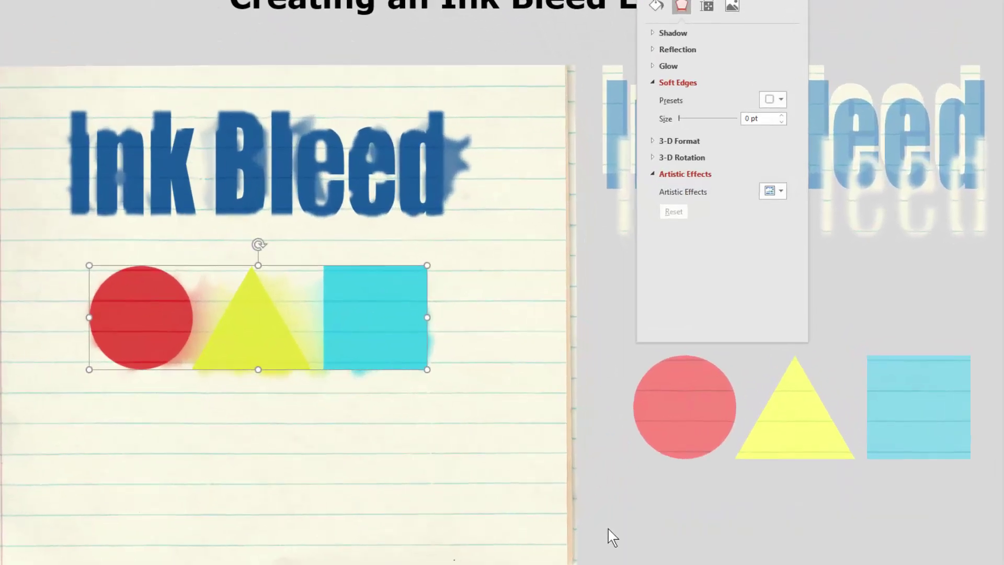
Move the semi-transparent coloured group off the notebook-paper shapes and give the paper circle, triangle and square 12 pt soft edges.
{"action": "left_click_drag", "start_coordinate": [670, 424], "coordinate": [673, 295]}
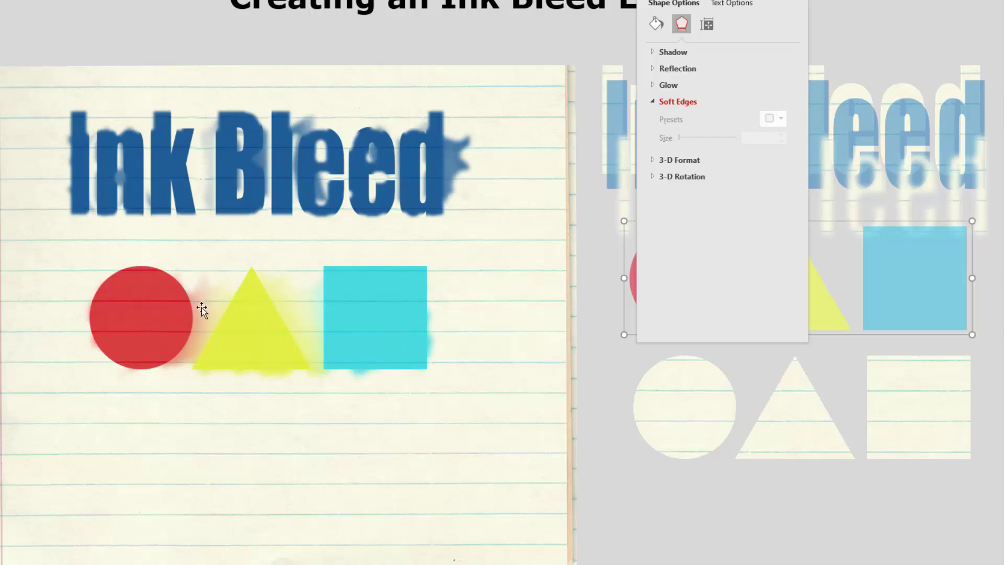
{"action": "left_click", "coordinate": [664, 430]}
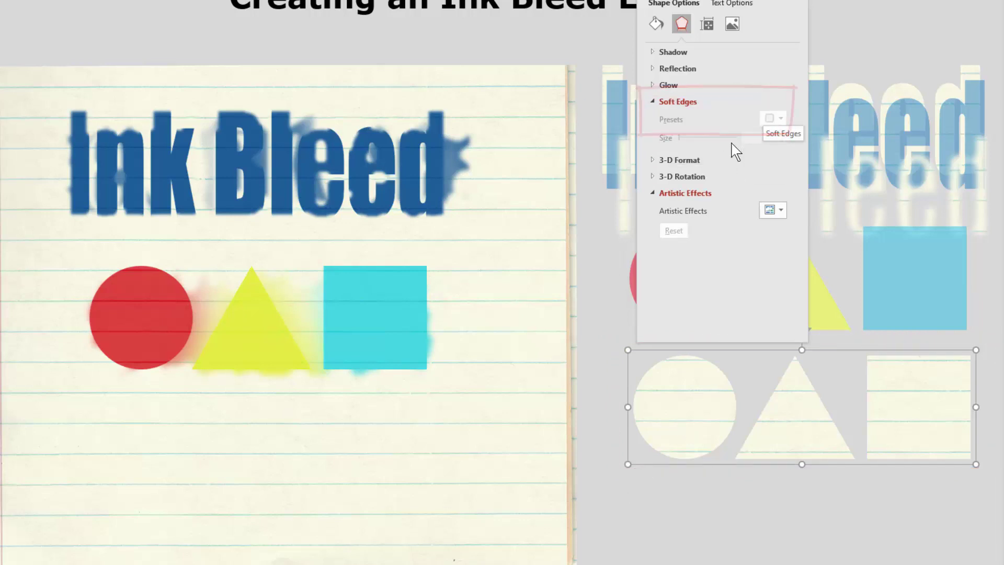
{"action": "left_click", "coordinate": [684, 410]}
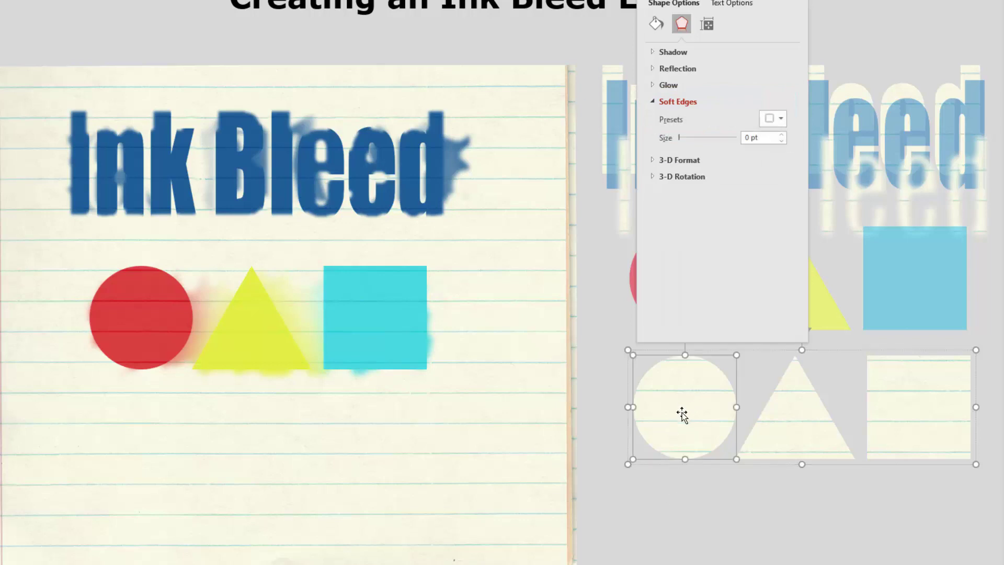
{"action": "left_click", "coordinate": [794, 444], "text": "shift"}
{"action": "left_click", "coordinate": [899, 418], "text": "shift"}
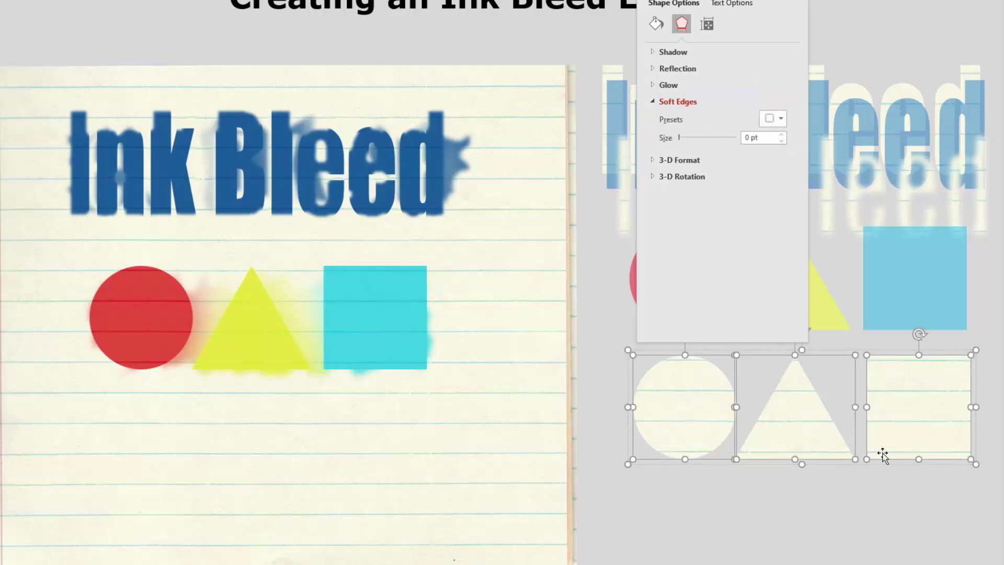
{"action": "left_click_drag", "start_coordinate": [763, 137], "coordinate": [692, 137]}
{"action": "type", "text": "12"}
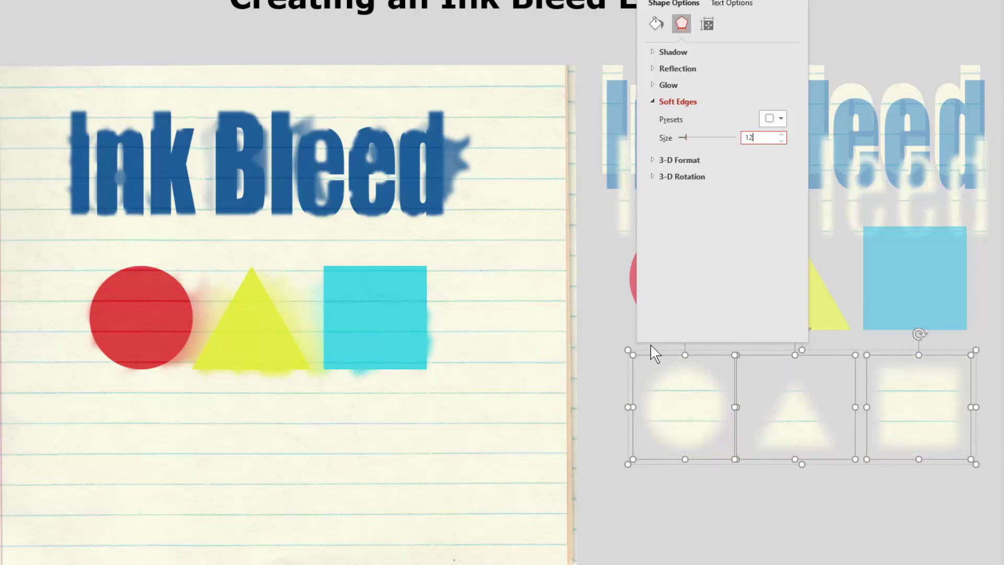
{"action": "left_click", "coordinate": [663, 475]}
Flip the soft-edged notebook-paper shapes group horizontally.
{"action": "left_click", "coordinate": [666, 434]}
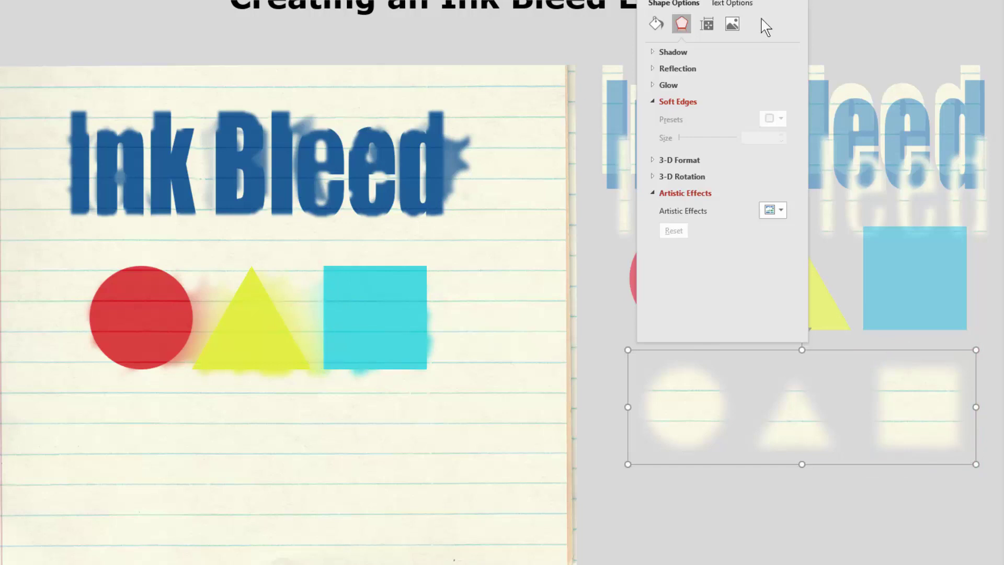
{"action": "left_click", "coordinate": [865, 1]}
{"action": "left_click", "coordinate": [874, 41]}
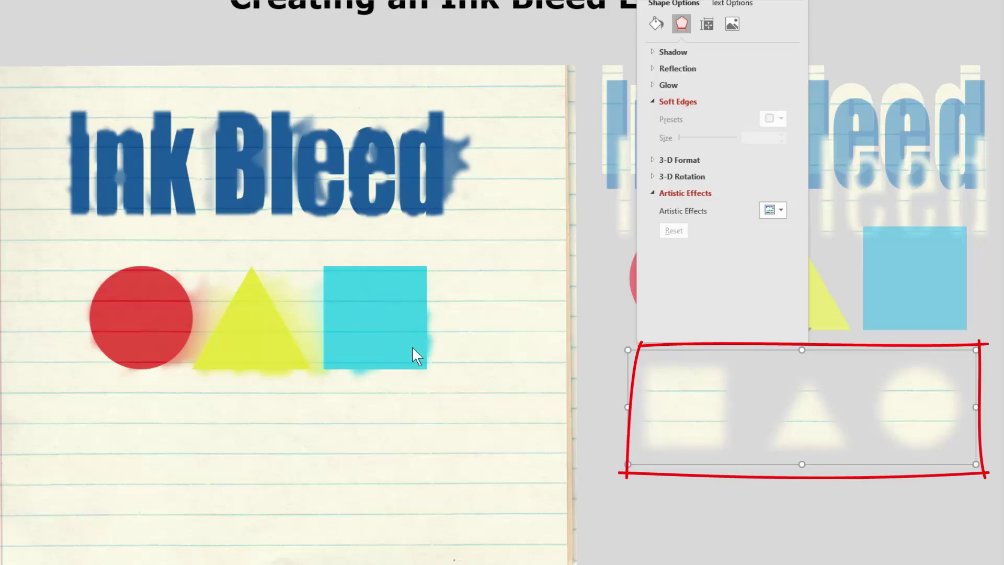
Apply a picture fill tiled as texture to the sharp coloured-shapes picture and set its Offset X to -37 pt.
{"action": "left_click", "coordinate": [388, 309]}
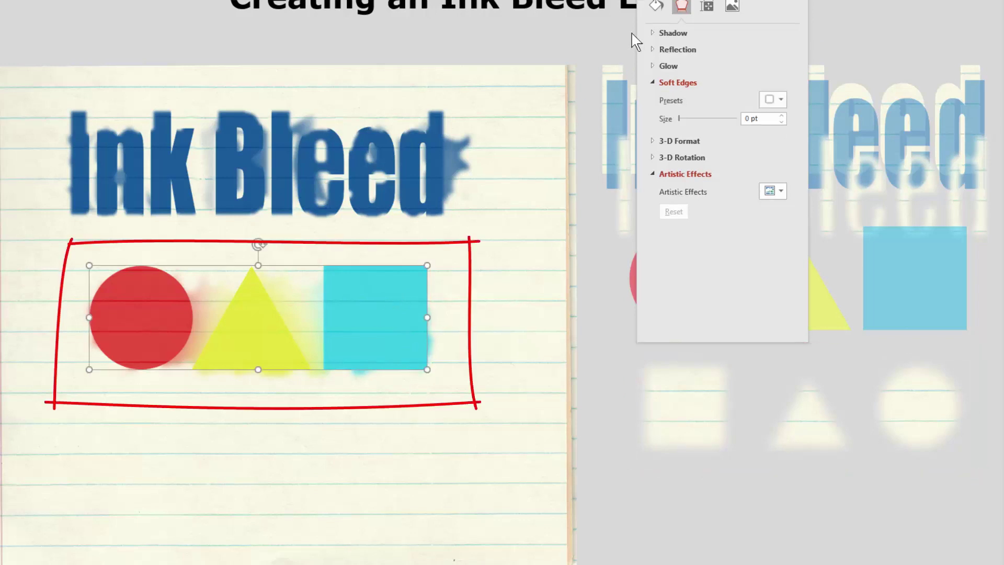
{"action": "left_click", "coordinate": [656, 7]}
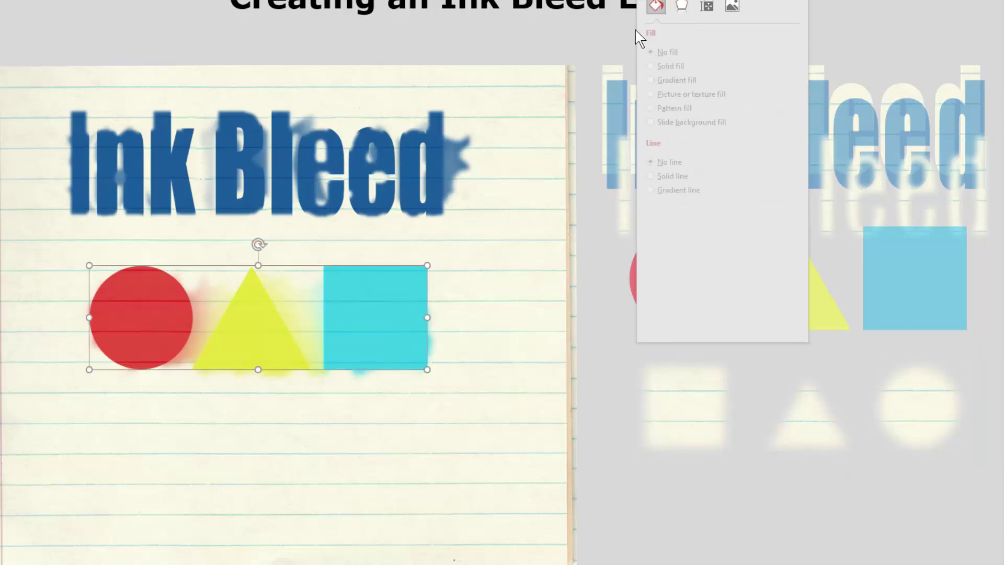
{"action": "left_click", "coordinate": [706, 94]}
{"action": "left_click", "coordinate": [671, 213]}
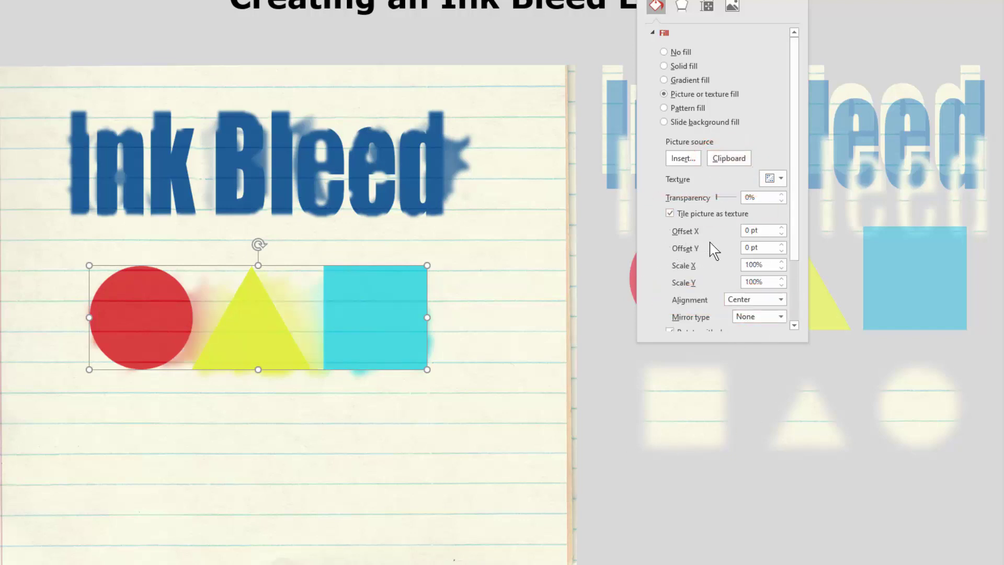
{"action": "left_click", "coordinate": [781, 234]}
{"action": "left_click", "coordinate": [781, 234]}
{"action": "left_click", "coordinate": [781, 234]}
{"action": "left_click", "coordinate": [781, 234]}
{"action": "left_click", "coordinate": [781, 234]}
{"action": "left_click", "coordinate": [781, 234]}
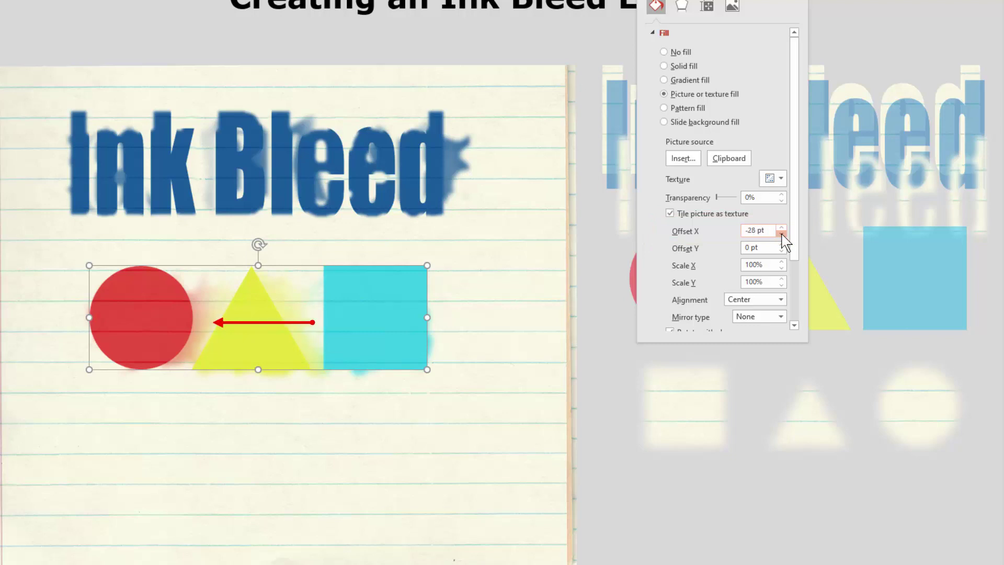
{"action": "left_click", "coordinate": [781, 234]}
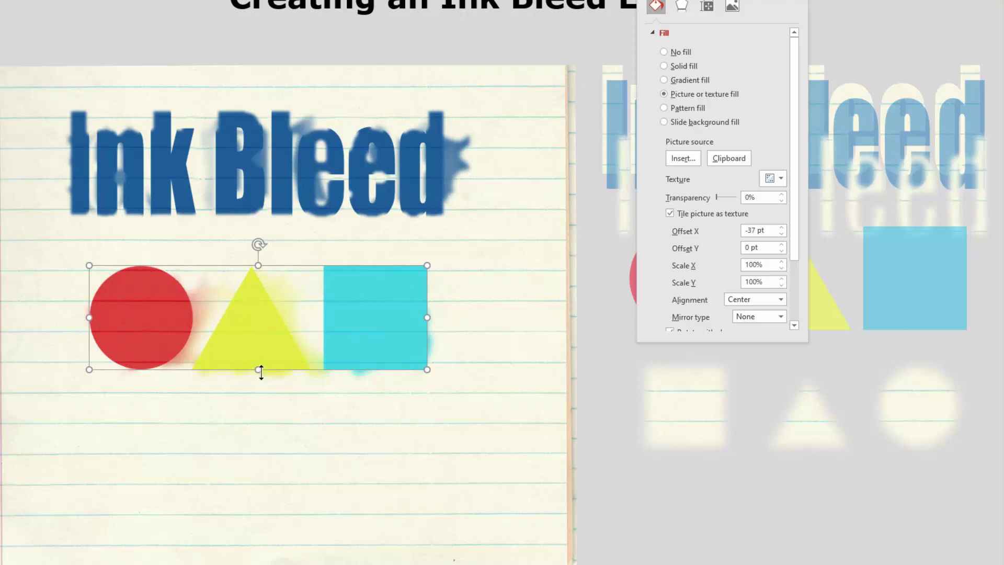
Give the sharp coloured-shapes picture 3 pt soft edges.
{"action": "left_click", "coordinate": [681, 6]}
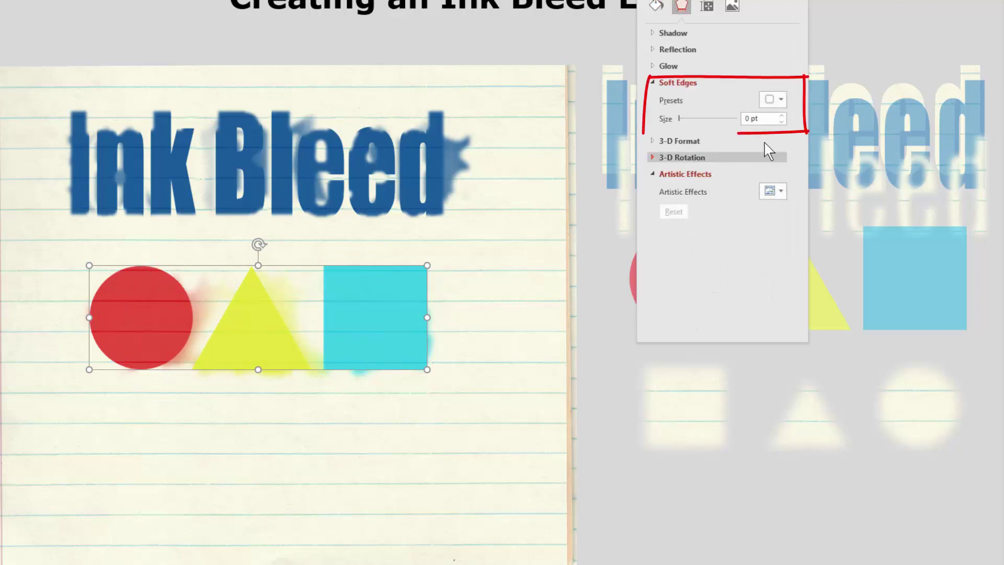
{"action": "left_click", "coordinate": [782, 115]}
{"action": "left_click", "coordinate": [782, 116]}
{"action": "left_click", "coordinate": [782, 115]}
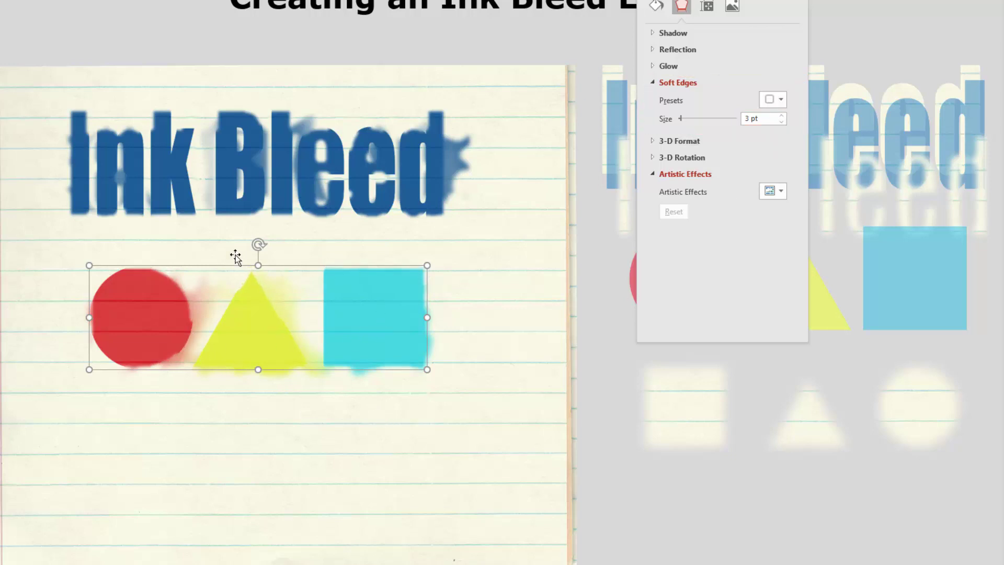
Set the Offset X of the coloured-shapes picture's tiled fill to about -106 pt.
{"action": "left_click", "coordinate": [656, 6]}
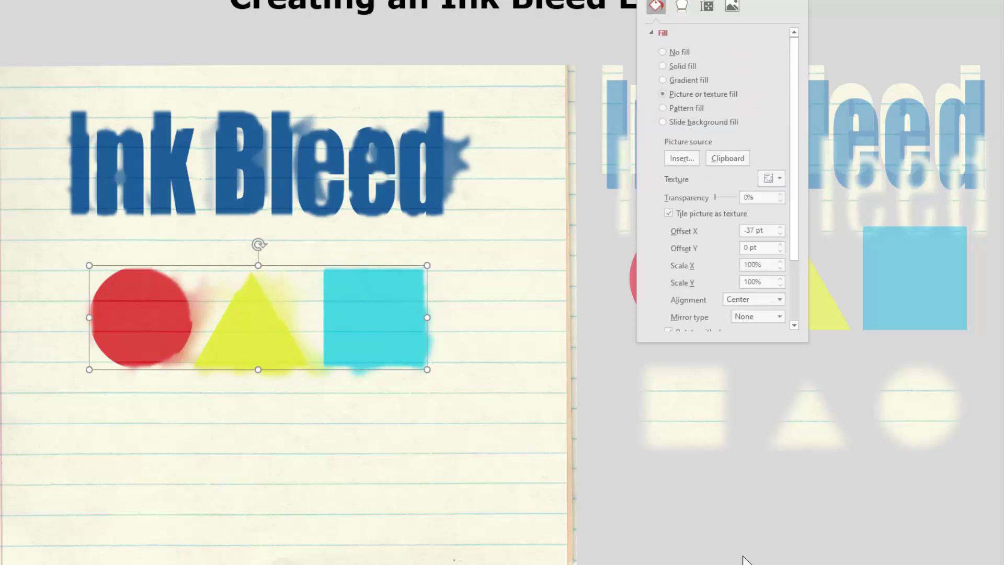
{"action": "left_click", "coordinate": [782, 233]}
{"action": "left_click", "coordinate": [782, 234]}
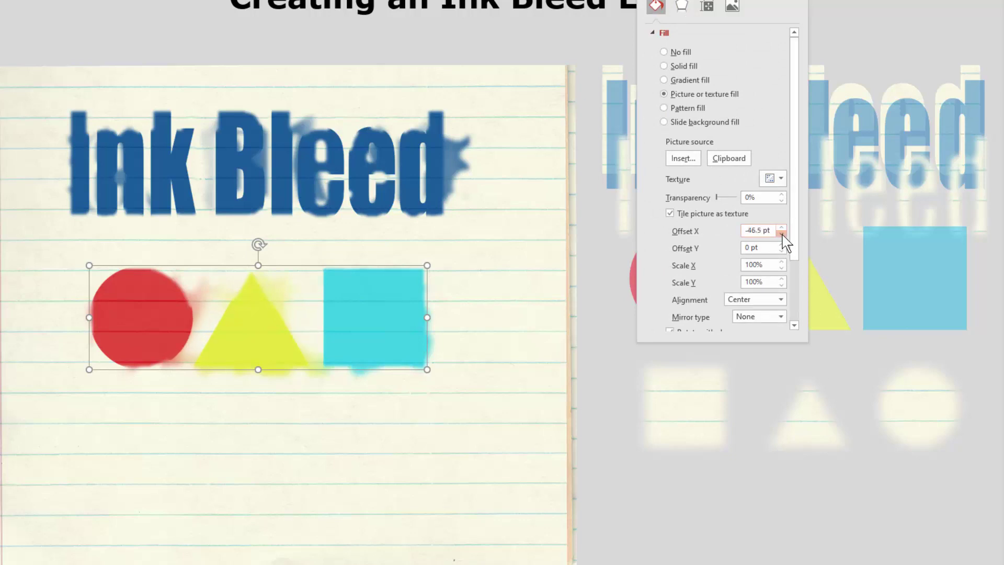
{"action": "left_click", "coordinate": [782, 234]}
{"action": "left_click", "coordinate": [781, 233]}
{"action": "left_click", "coordinate": [781, 233]}
{"action": "left_click", "coordinate": [781, 233]}
{"action": "left_click", "coordinate": [781, 233]}
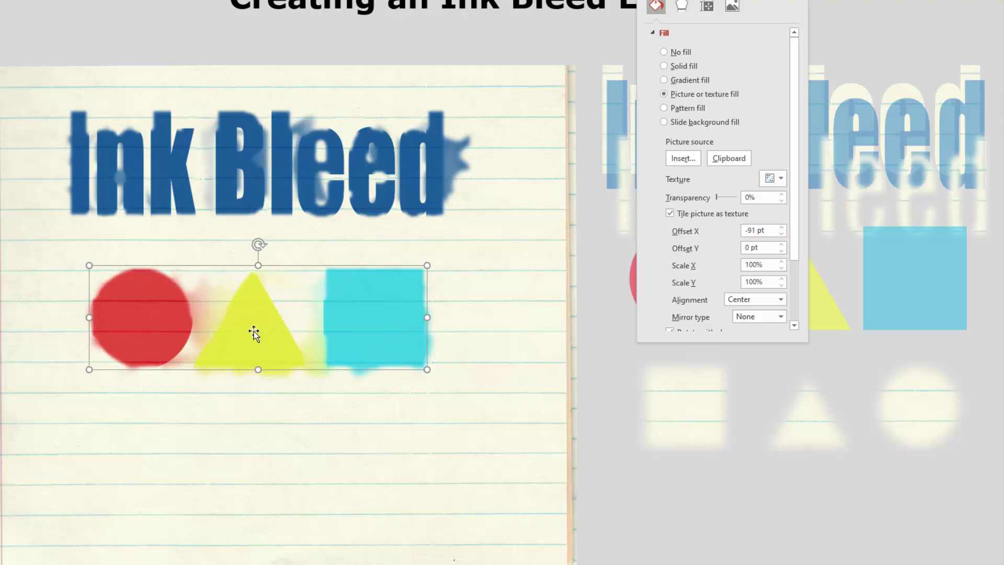
{"action": "left_click", "coordinate": [782, 234]}
{"action": "left_click", "coordinate": [782, 234]}
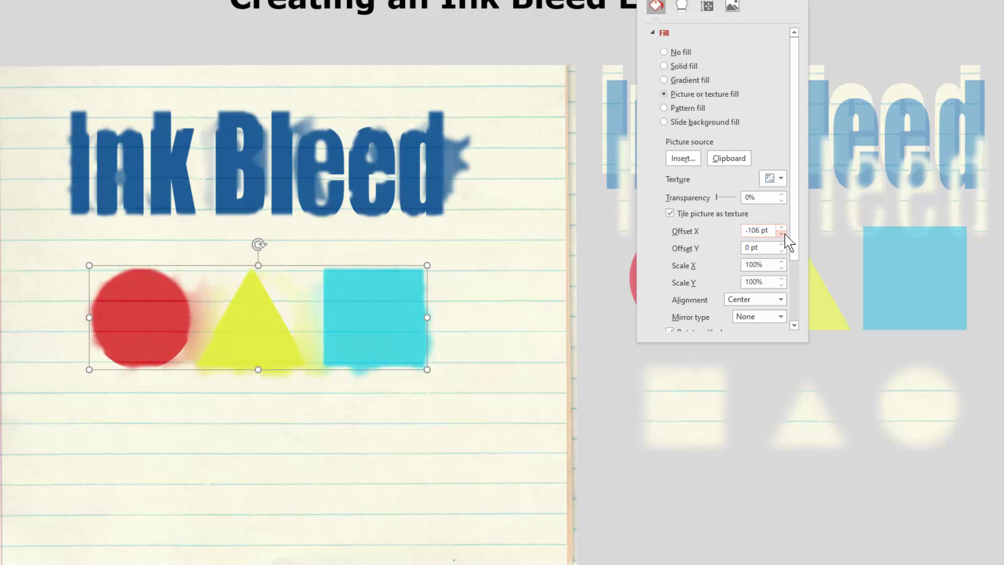
{"action": "left_click", "coordinate": [781, 228]}
{"action": "left_click", "coordinate": [610, 460]}
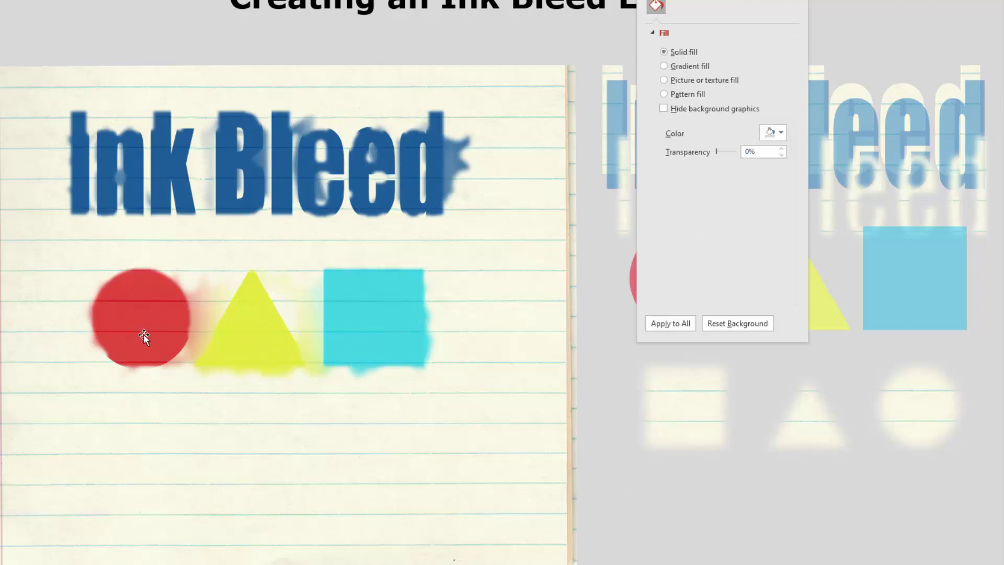
Extend the blurred picture above the coloured shapes, and pull its bottom and right edges slightly inward to adjust the visible bleed.
{"action": "left_click", "coordinate": [315, 376]}
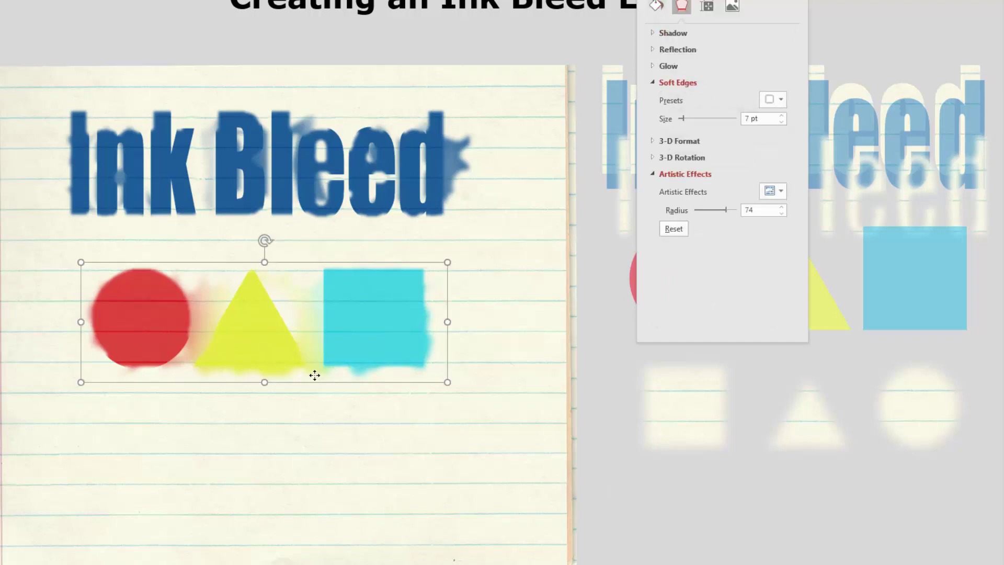
{"action": "left_click_drag", "start_coordinate": [263, 262], "coordinate": [263, 254]}
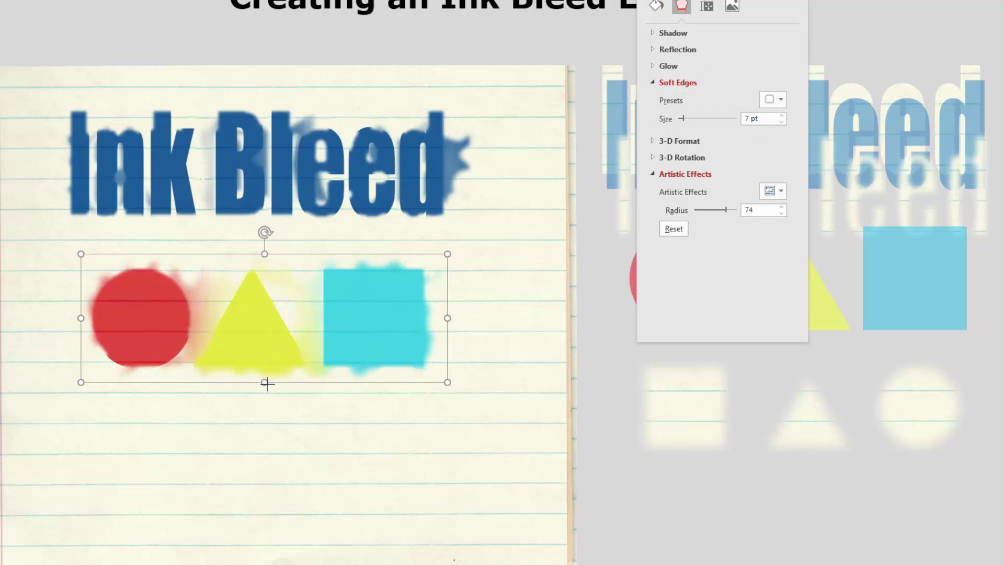
{"action": "mouse_move", "coordinate": [265, 382]}
{"action": "left_mouse_down"}
{"action": "mouse_move", "coordinate": [265, 393]}
{"action": "mouse_move", "coordinate": [266, 378]}
{"action": "left_mouse_up"}
{"action": "left_click_drag", "start_coordinate": [445, 314], "coordinate": [439, 314]}
{"action": "left_click", "coordinate": [260, 262]}
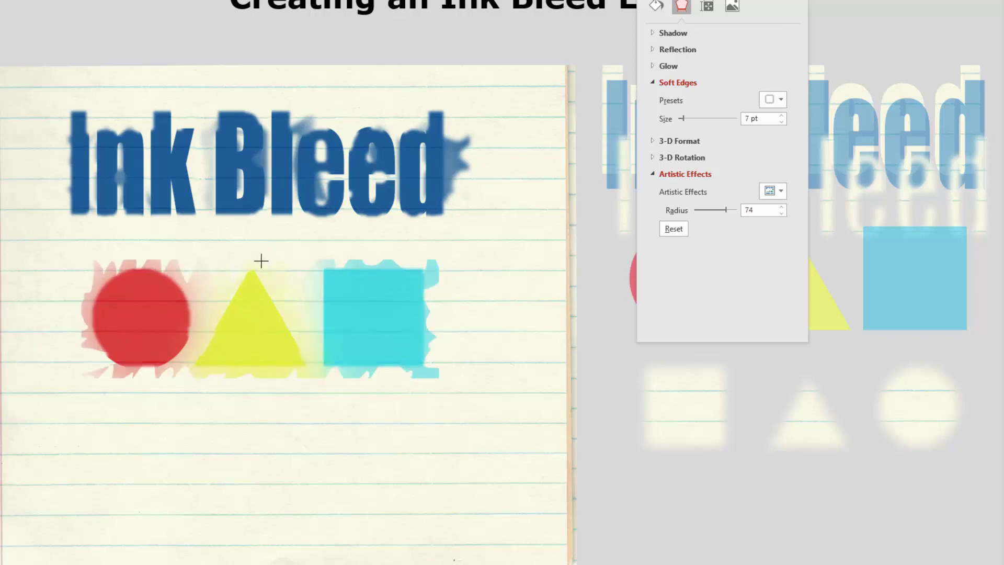